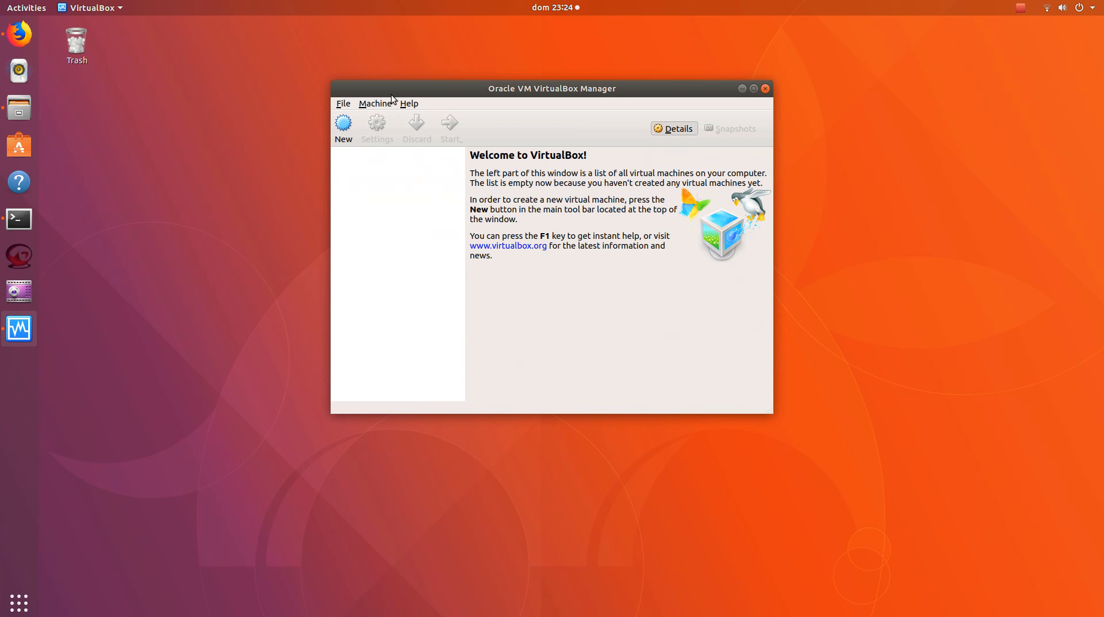
{"action": "left_click_drag", "start_coordinate": [391, 95], "coordinate": [370, 123]}
{"action": "left_click_drag", "start_coordinate": [442, 129], "coordinate": [518, 142]}
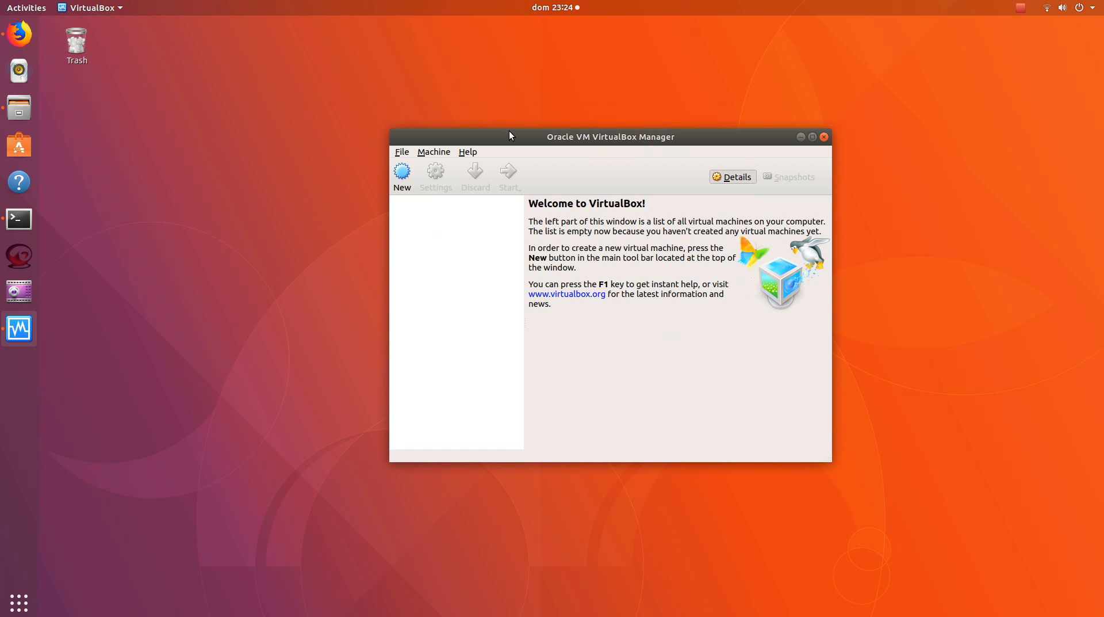
{"action": "left_click_drag", "start_coordinate": [509, 131], "coordinate": [509, 117]}
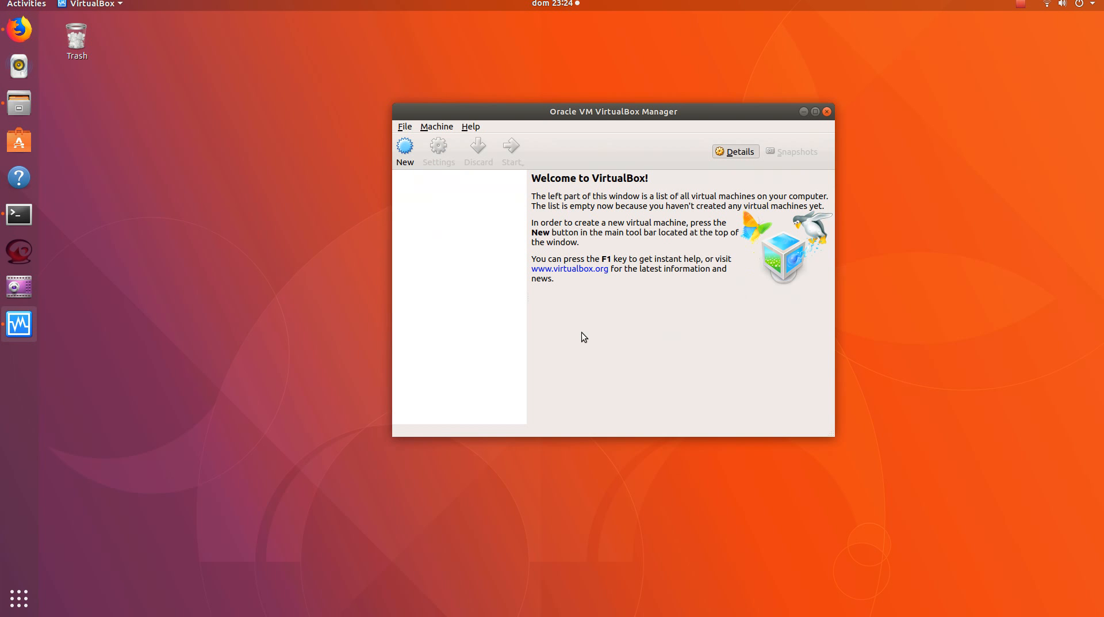
{"action": "left_click_drag", "start_coordinate": [503, 109], "coordinate": [455, 114]}
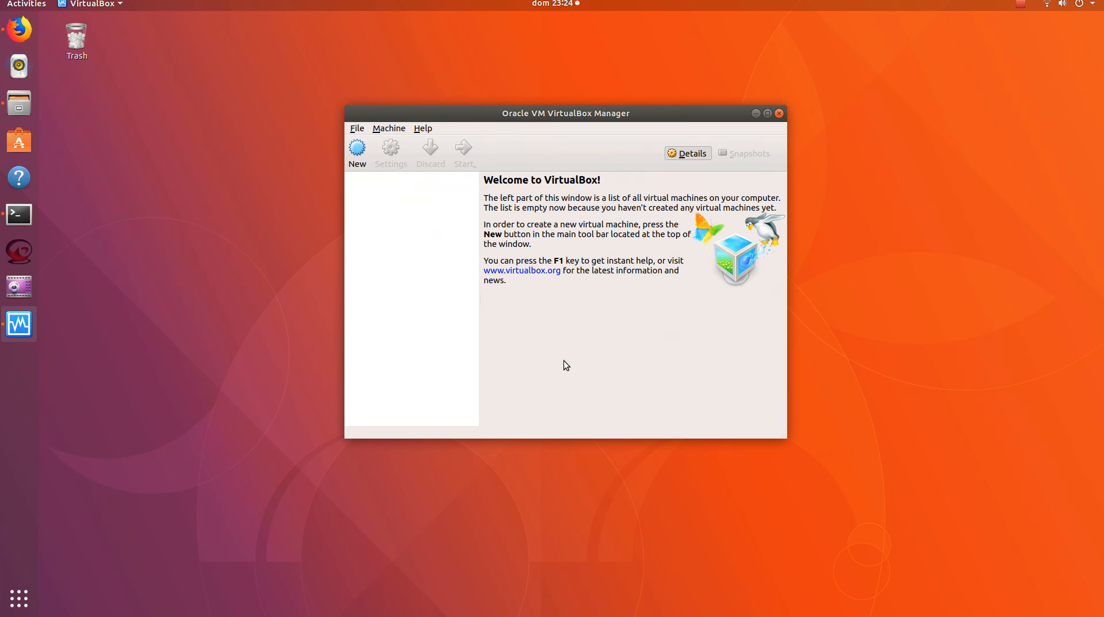
Start creating a new virtual machine named Lubuntu, with type Linux and version Ubuntu (32-bit)
{"action": "left_click", "coordinate": [363, 166]}
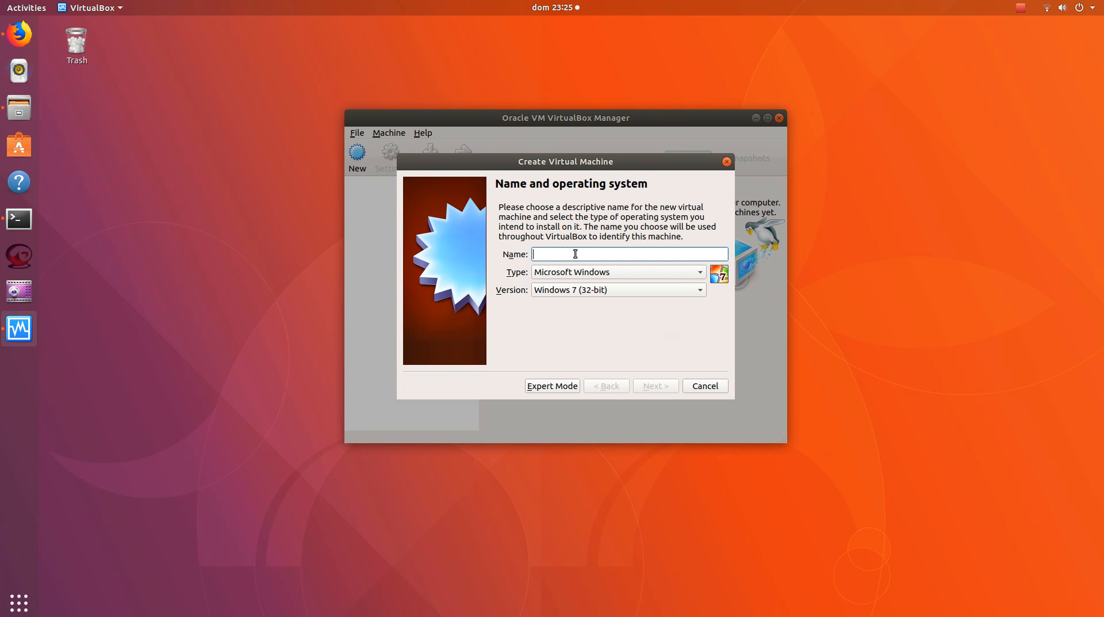
{"action": "type", "text": "Lubun"}
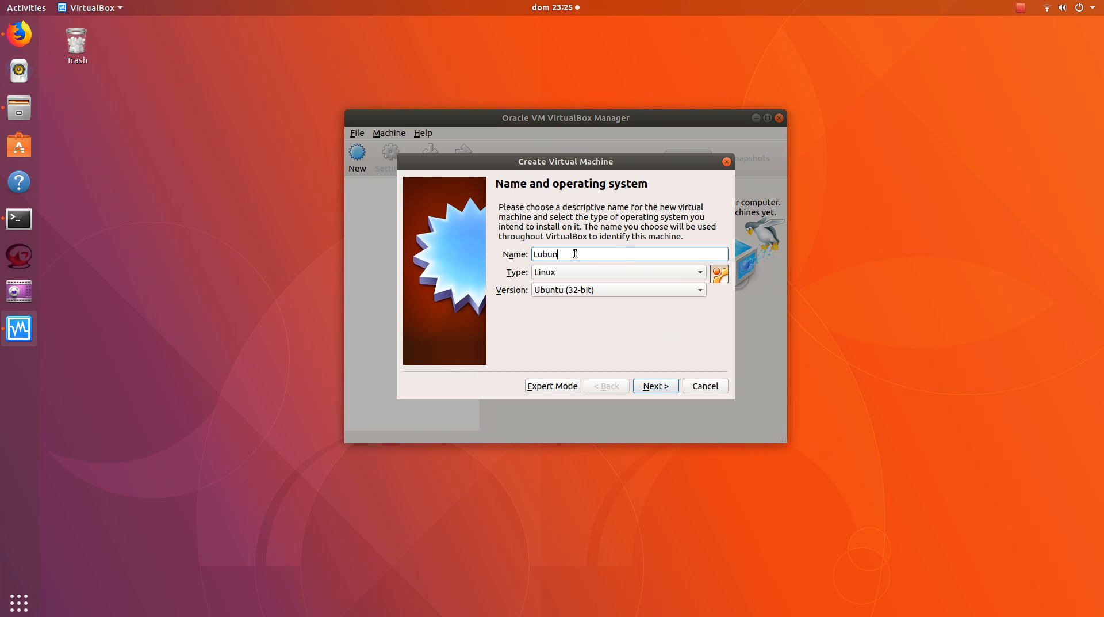
{"action": "type", "text": "tu"}
{"action": "left_click", "coordinate": [656, 382]}
Set the new virtual machine's memory size to 512 MB
{"action": "left_click_drag", "start_coordinate": [699, 254], "coordinate": [652, 257]}
{"action": "type", "text": "512"}
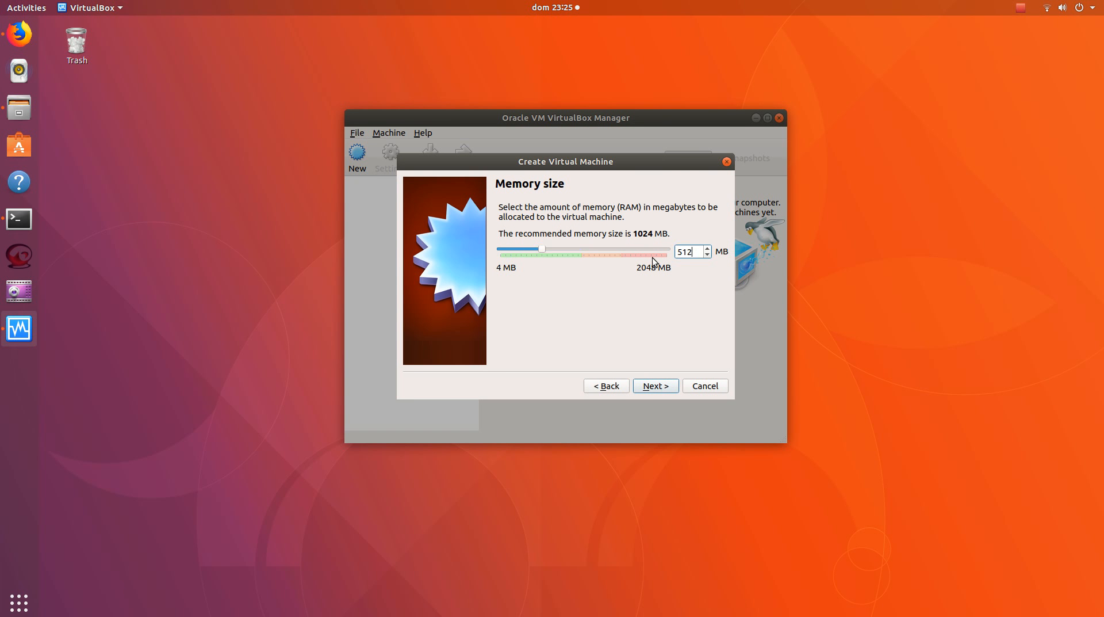
{"action": "left_click", "coordinate": [655, 386]}
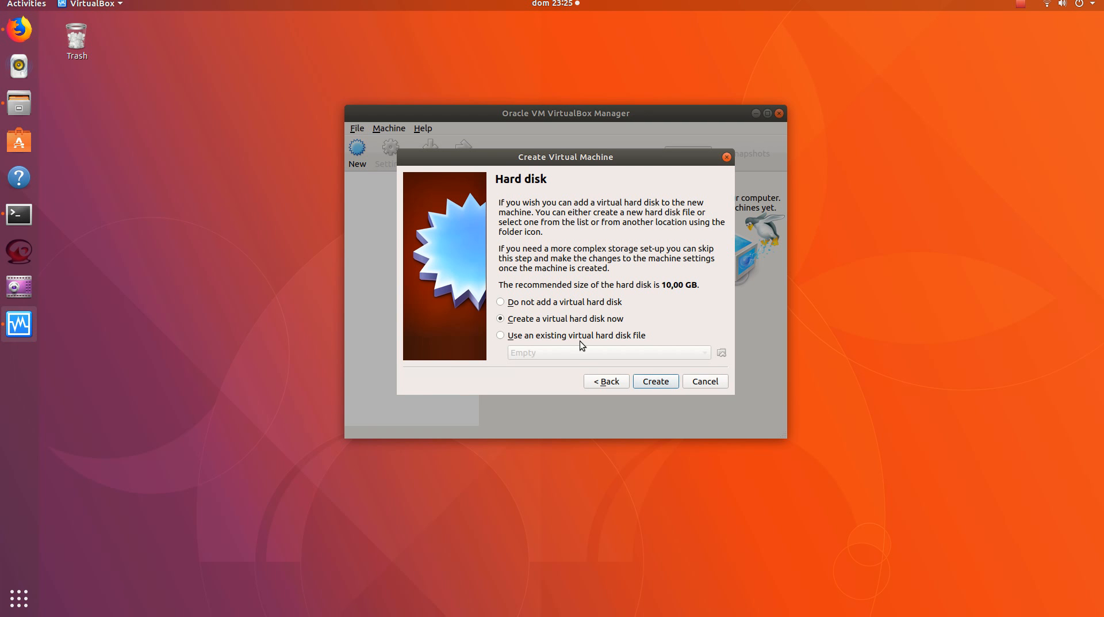
Create a dynamically allocated VDI virtual hard disk named Lubuntu with a size of 10 GB
{"action": "left_click", "coordinate": [657, 381]}
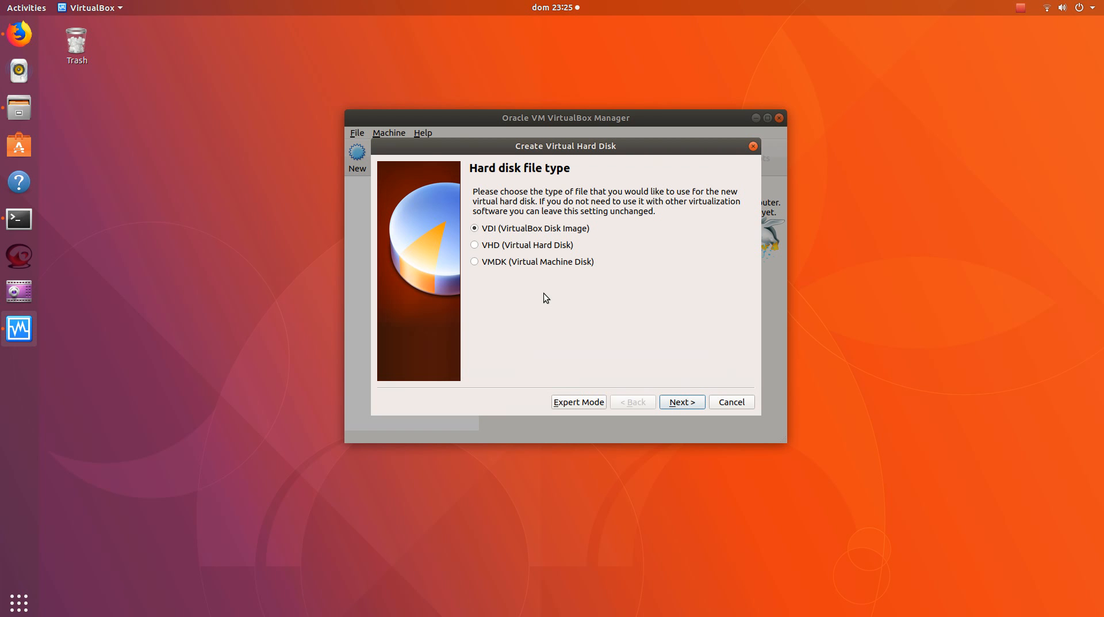
{"action": "left_click", "coordinate": [678, 405]}
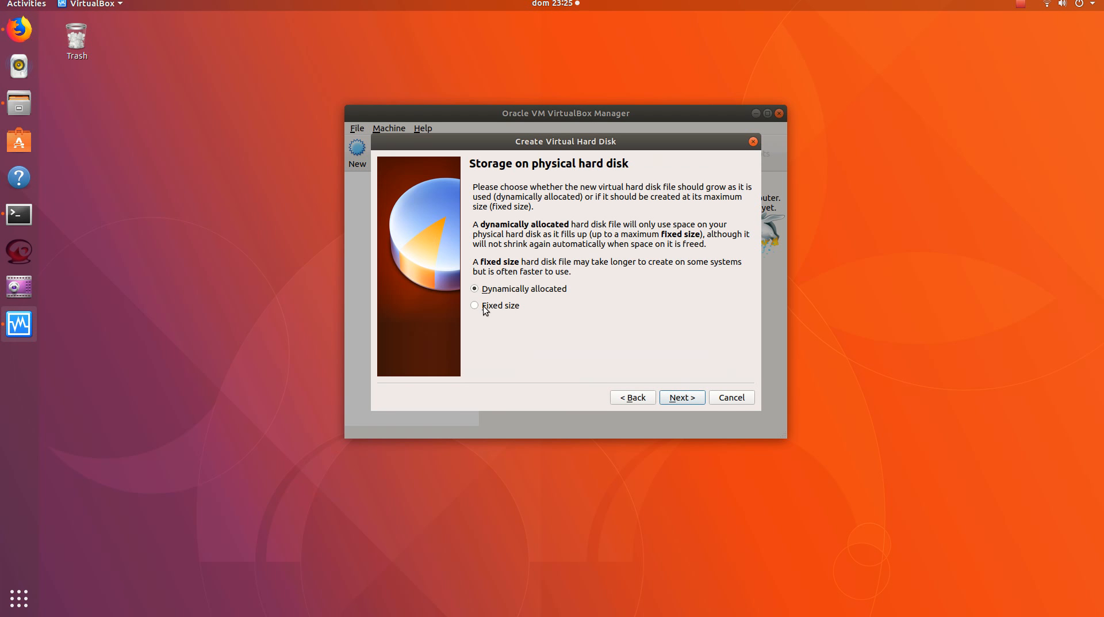
{"action": "left_click", "coordinate": [682, 397]}
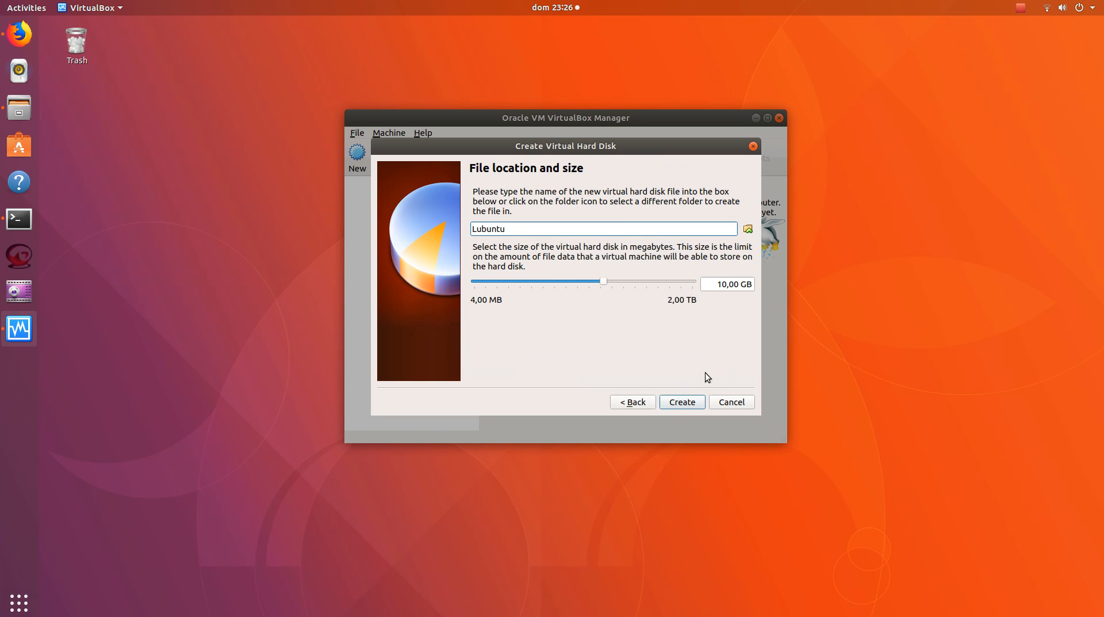
{"action": "left_click", "coordinate": [676, 402]}
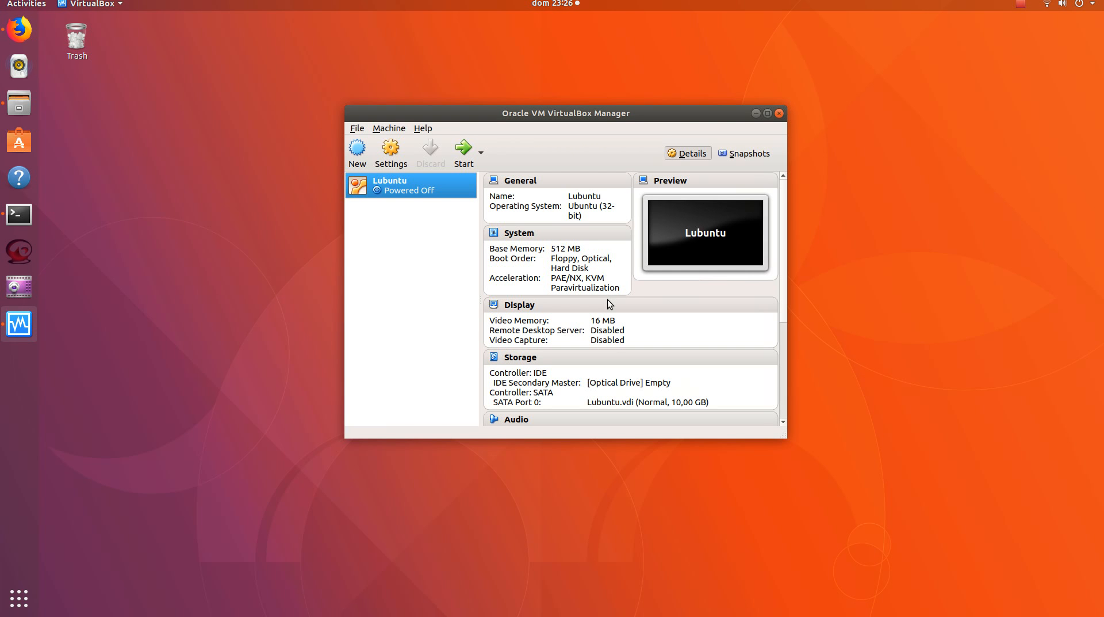
In the Lubuntu machine's system settings, disable Floppy booting and move it below Hard Disk in the boot order
{"action": "right_click", "coordinate": [405, 193]}
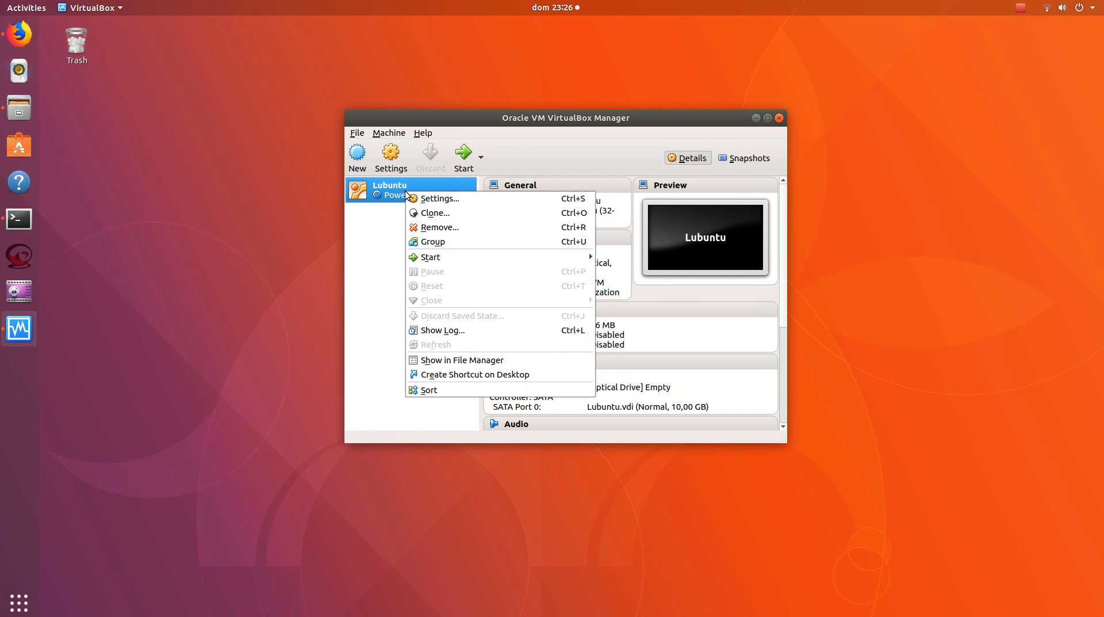
{"action": "left_click", "coordinate": [447, 199]}
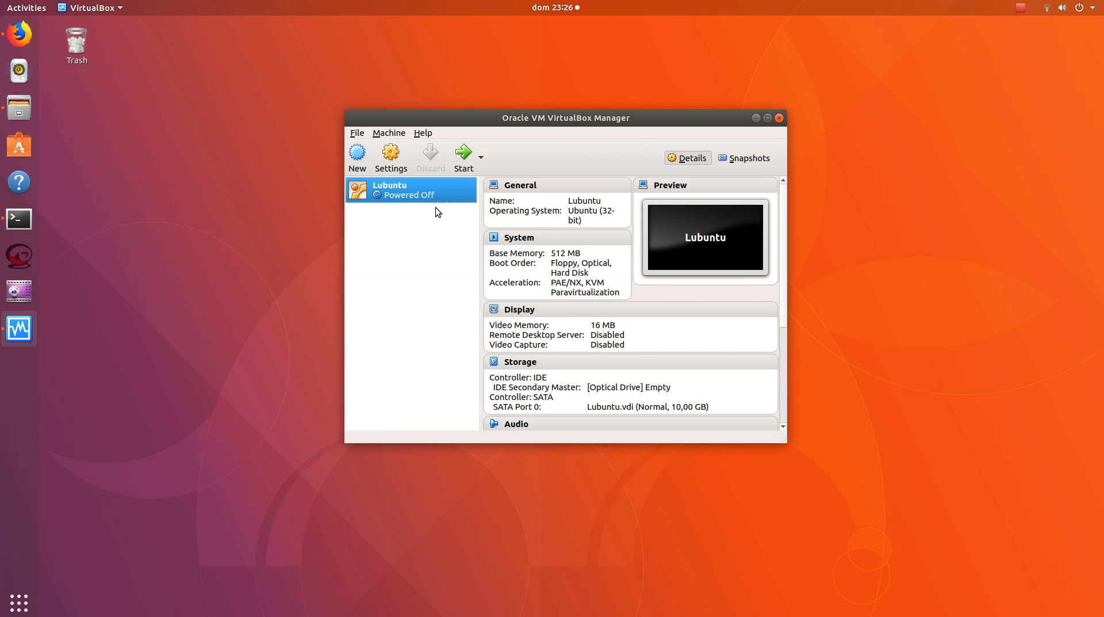
{"action": "left_click_drag", "start_coordinate": [417, 148], "coordinate": [448, 149]}
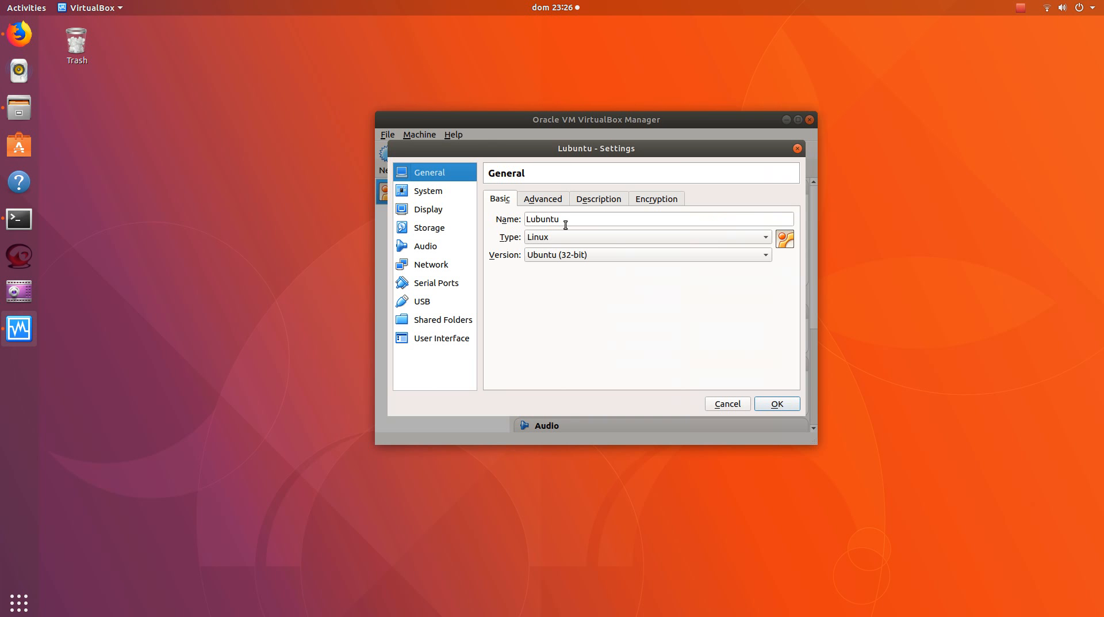
{"action": "left_click", "coordinate": [442, 190]}
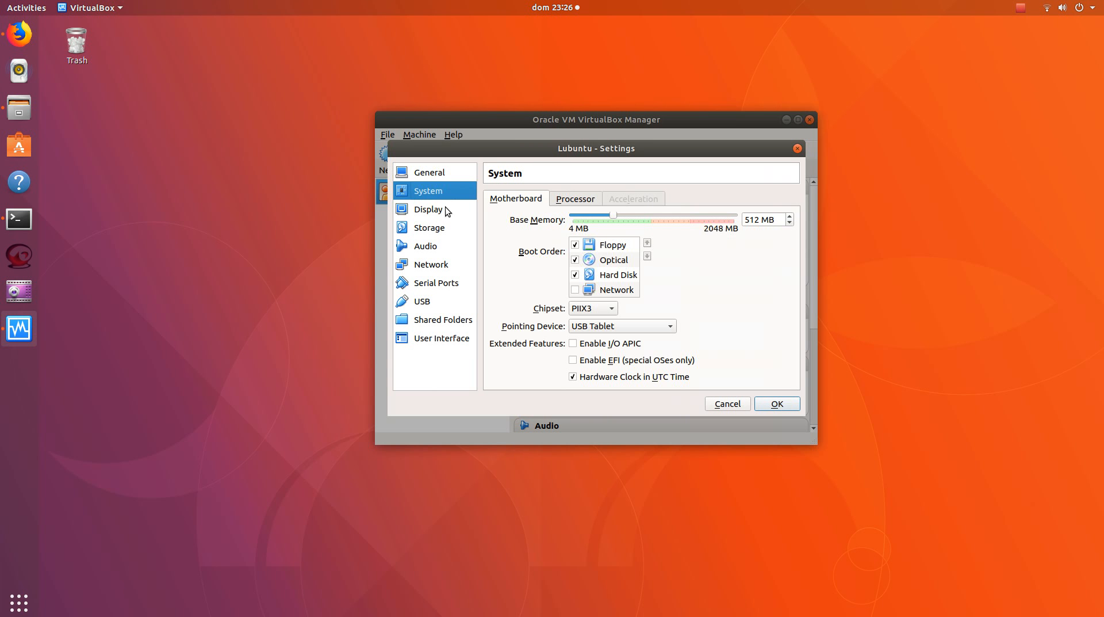
{"action": "left_click", "coordinate": [575, 244]}
{"action": "left_click", "coordinate": [647, 256]}
{"action": "left_click", "coordinate": [647, 257]}
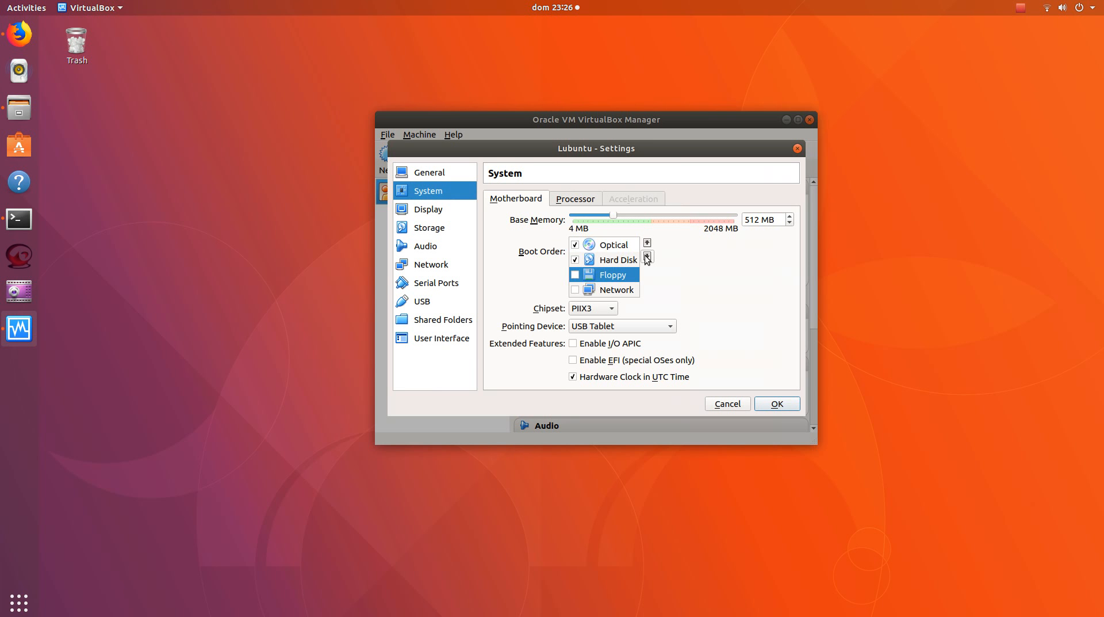
{"action": "left_click", "coordinate": [619, 246]}
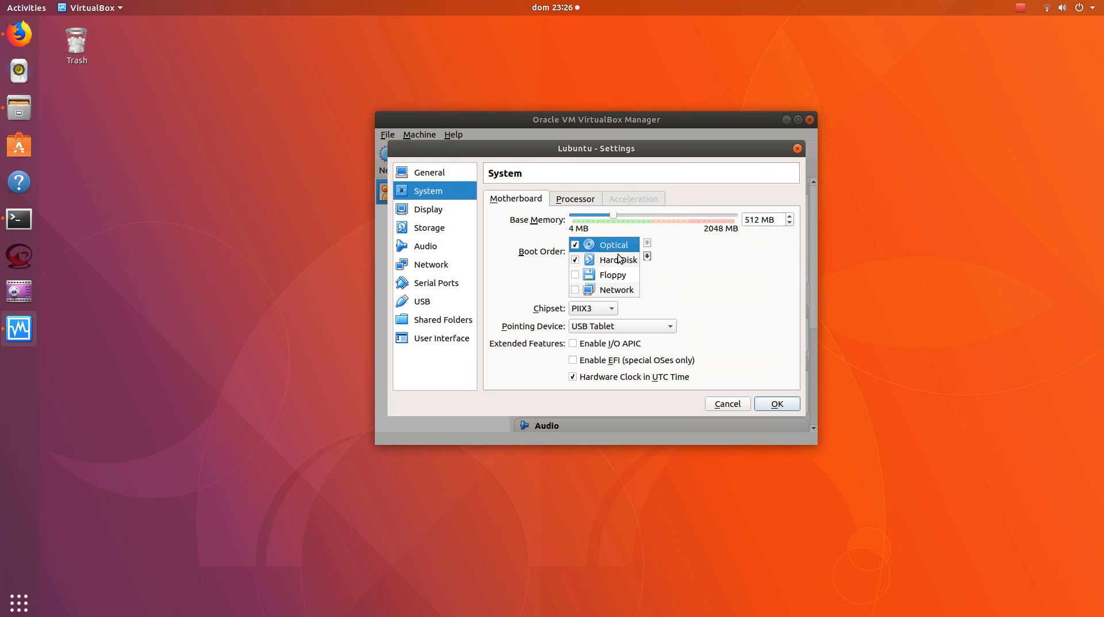
Enable 3D acceleration, attach lubuntu-17.10.1-desktop-i386.iso to the empty IDE optical drive, and save the machine settings
{"action": "left_click", "coordinate": [427, 211]}
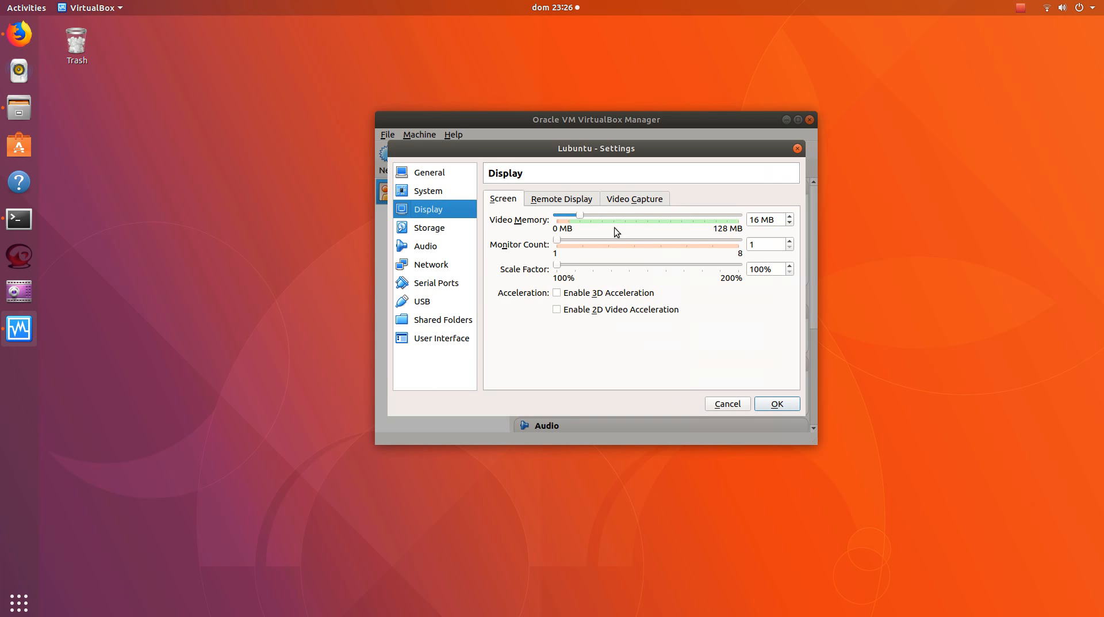
{"action": "left_click", "coordinate": [593, 294]}
{"action": "left_click", "coordinate": [429, 230]}
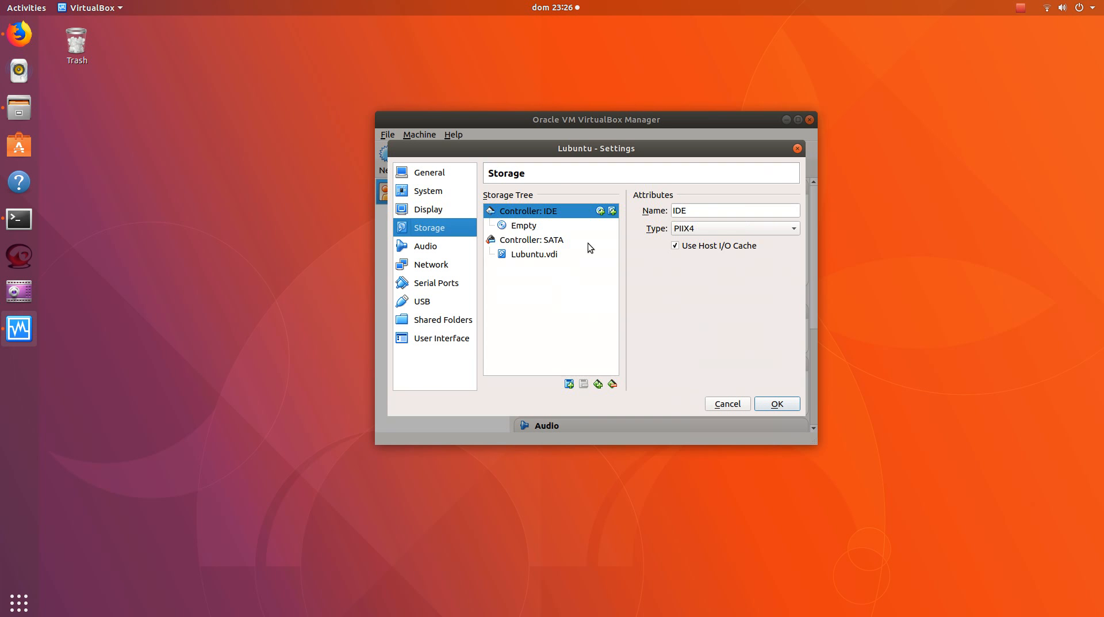
{"action": "left_click", "coordinate": [527, 231]}
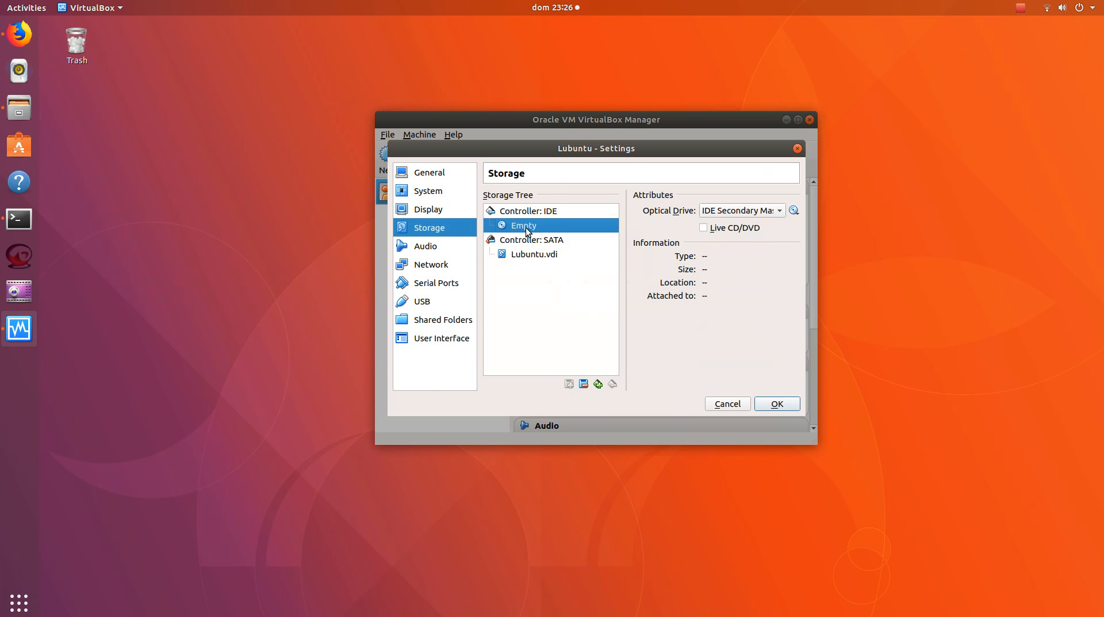
{"action": "left_click_drag", "start_coordinate": [566, 149], "coordinate": [554, 134]}
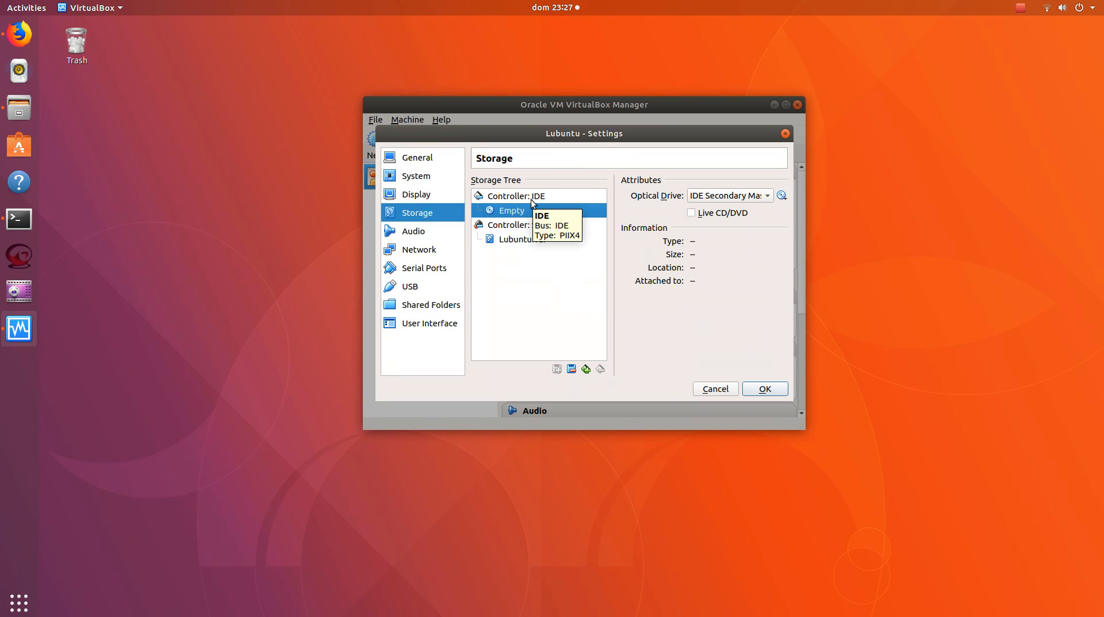
{"action": "left_click", "coordinate": [782, 196]}
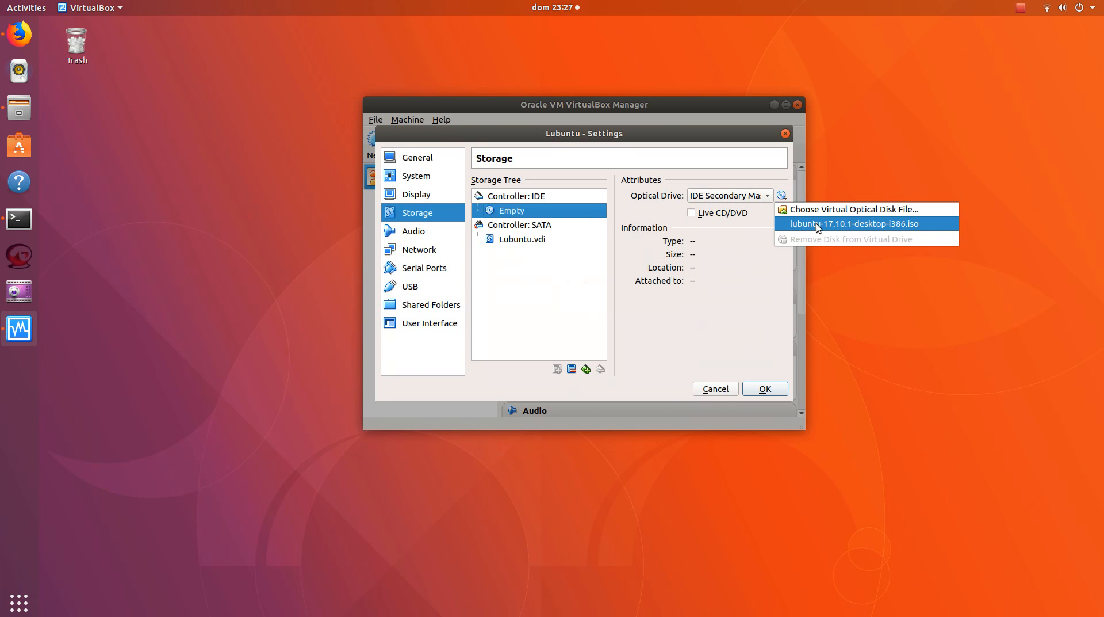
{"action": "left_click", "coordinate": [816, 223]}
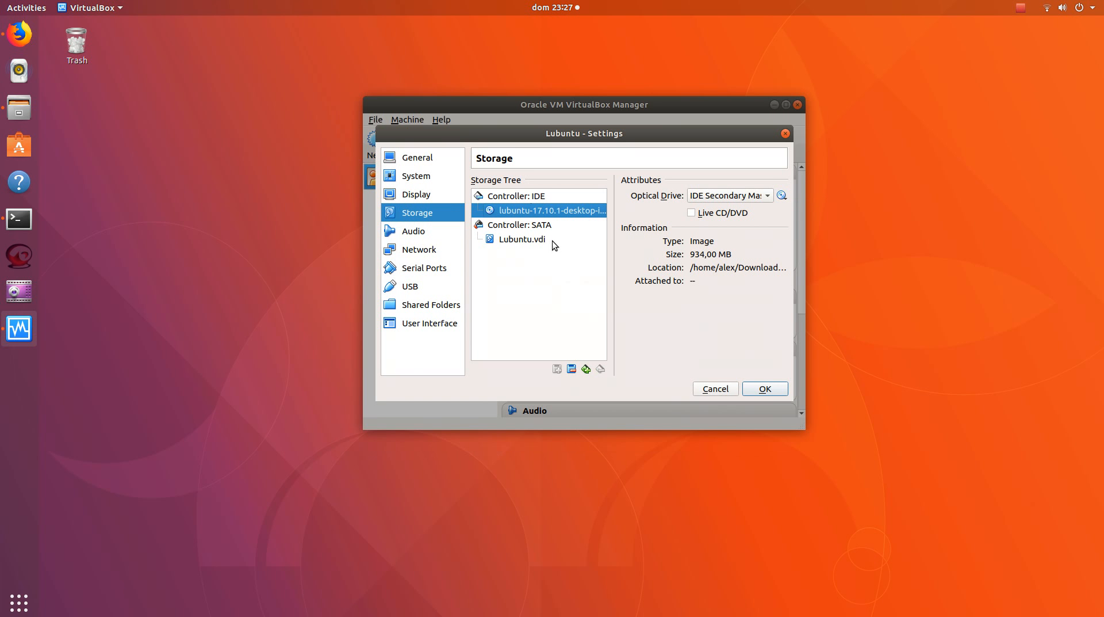
{"action": "left_click", "coordinate": [765, 385]}
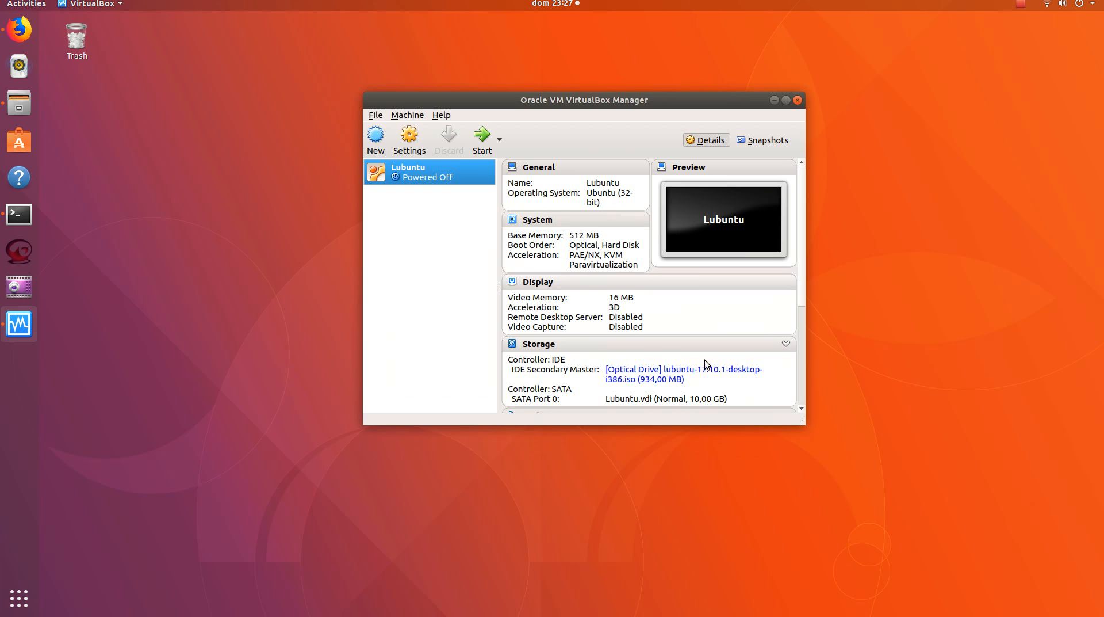
Start the Lubuntu virtual machine and allow its display to capture the mouse and keyboard
{"action": "left_click", "coordinate": [481, 144]}
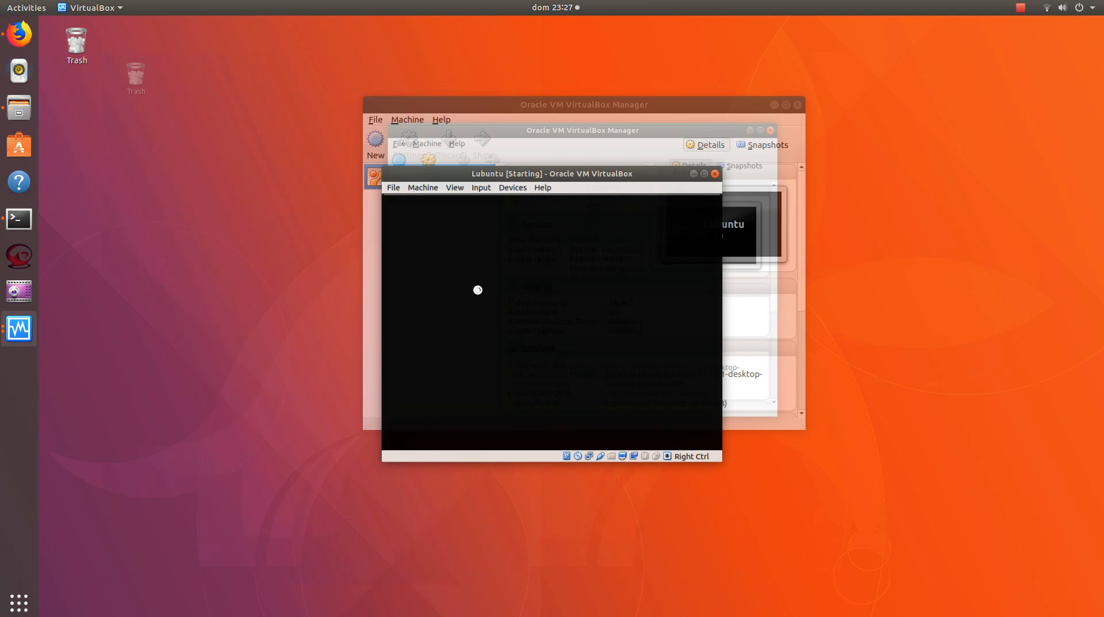
{"action": "left_click_drag", "start_coordinate": [514, 148], "coordinate": [487, 132]}
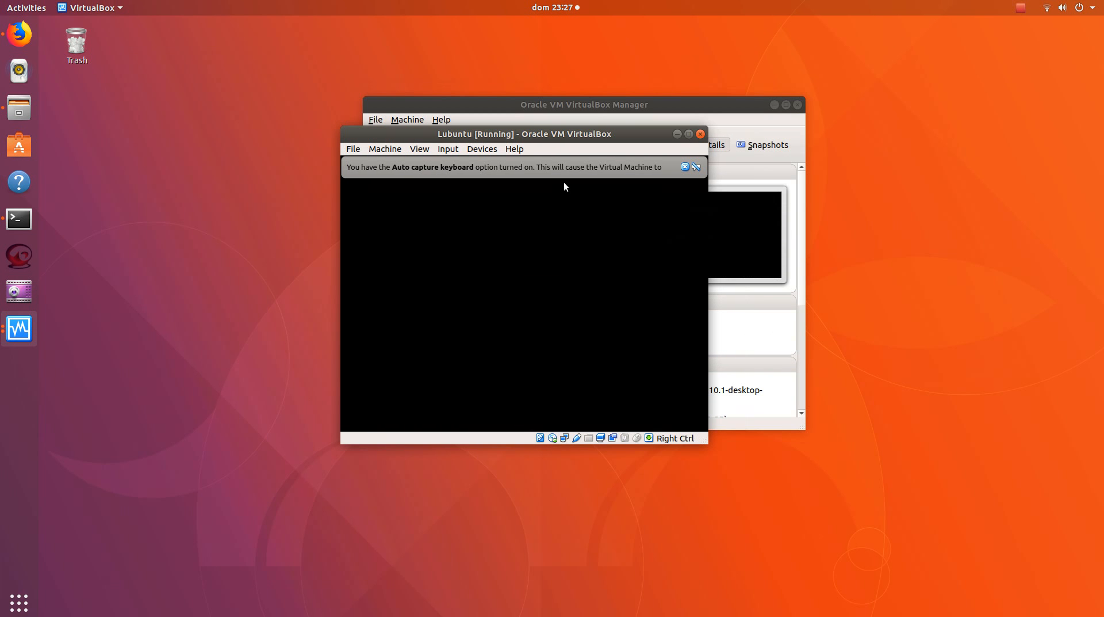
{"action": "left_click", "coordinate": [614, 229]}
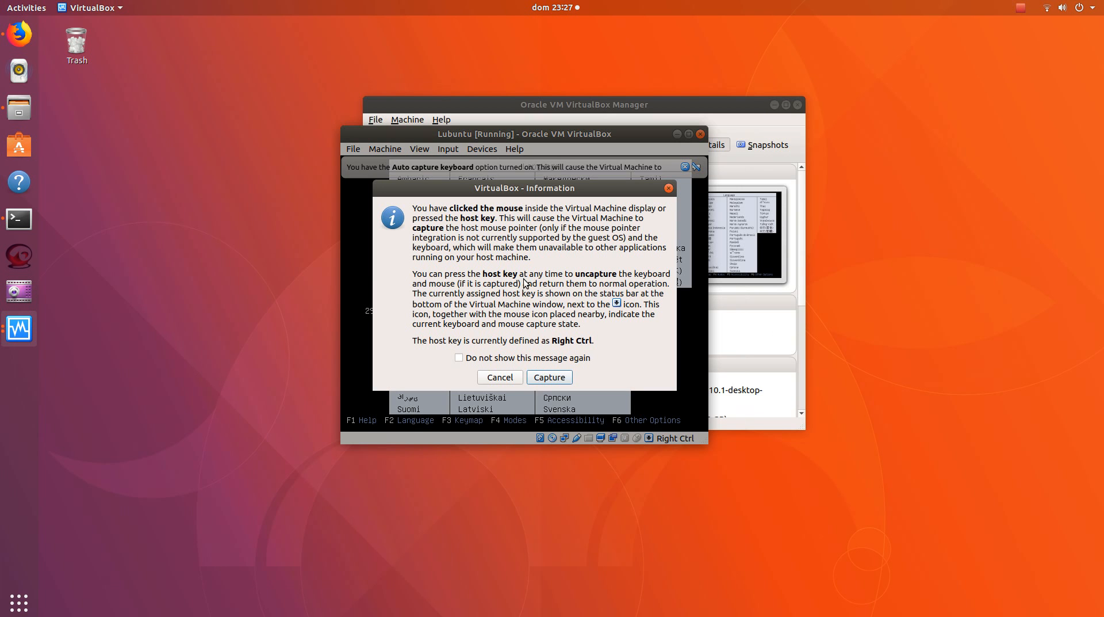
{"action": "left_click_drag", "start_coordinate": [506, 189], "coordinate": [570, 199]}
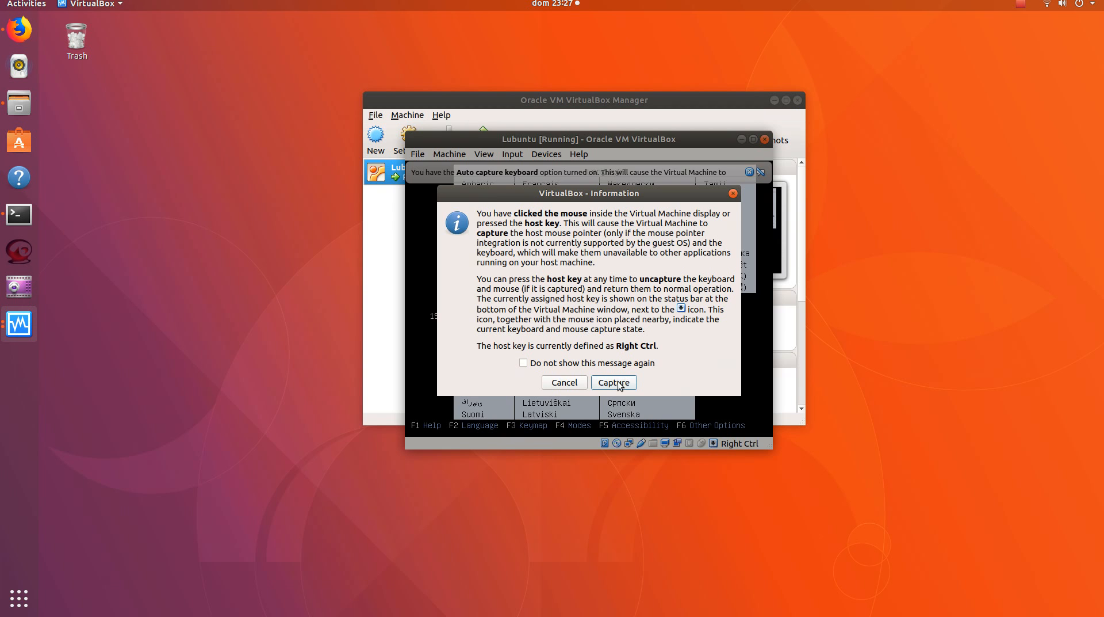
{"action": "left_click", "coordinate": [619, 384]}
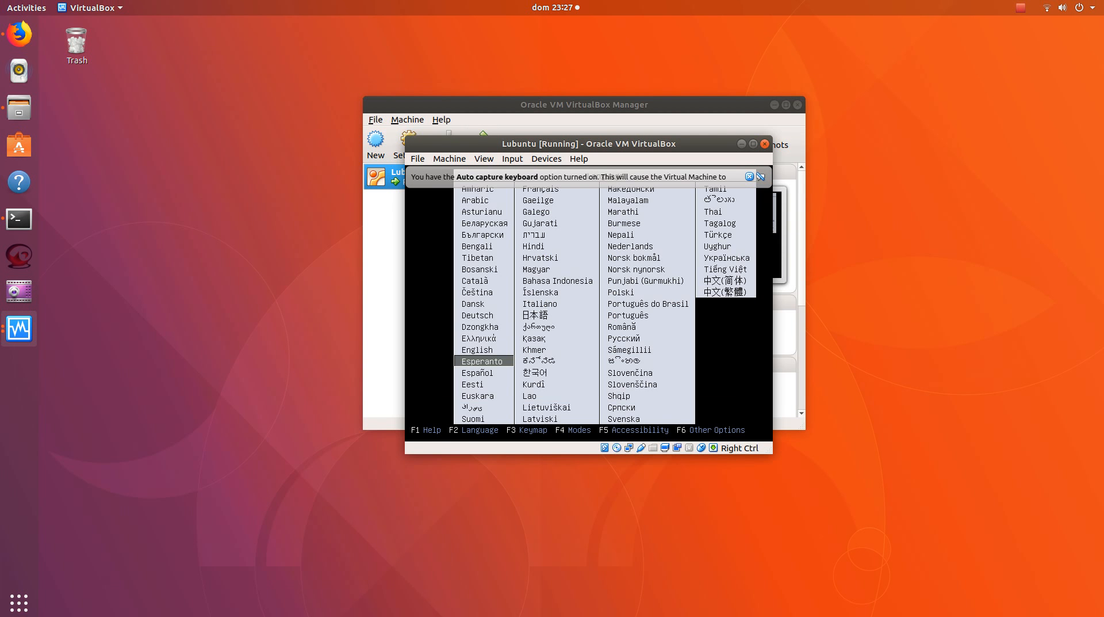
Choose Português do Brasil as the language for the Lubuntu boot menu
{"action": "key", "text": "Up"}
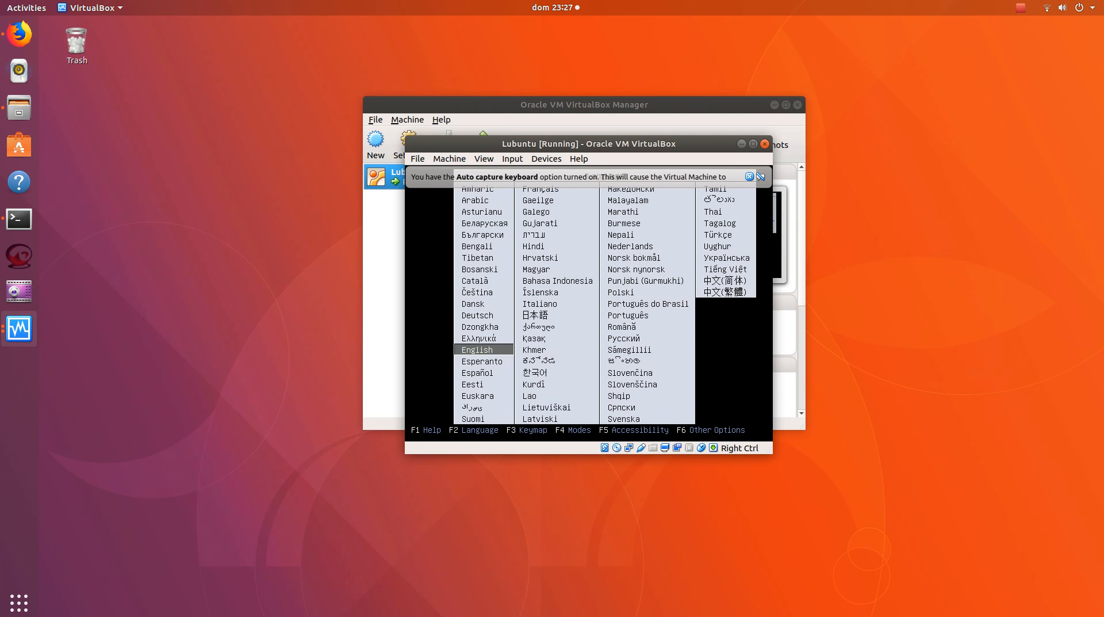
{"action": "key", "text": "Right"}
{"action": "key", "text": "Right"}
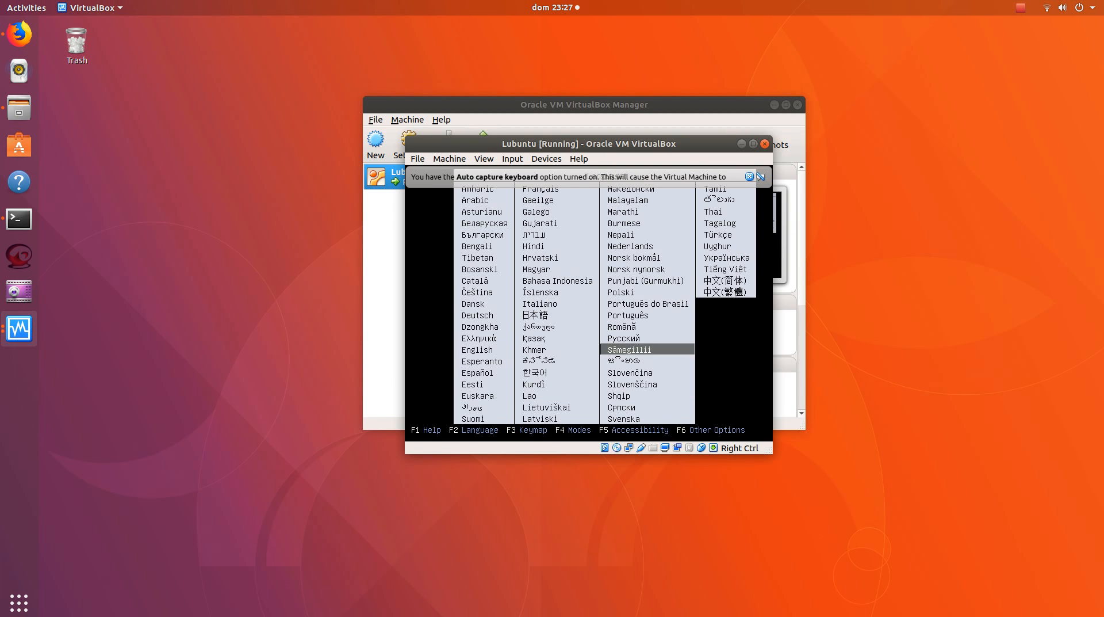
{"action": "key", "text": "Up"}
{"action": "key", "text": "Up"}
{"action": "key", "text": "Up"}
{"action": "key", "text": "Up"}
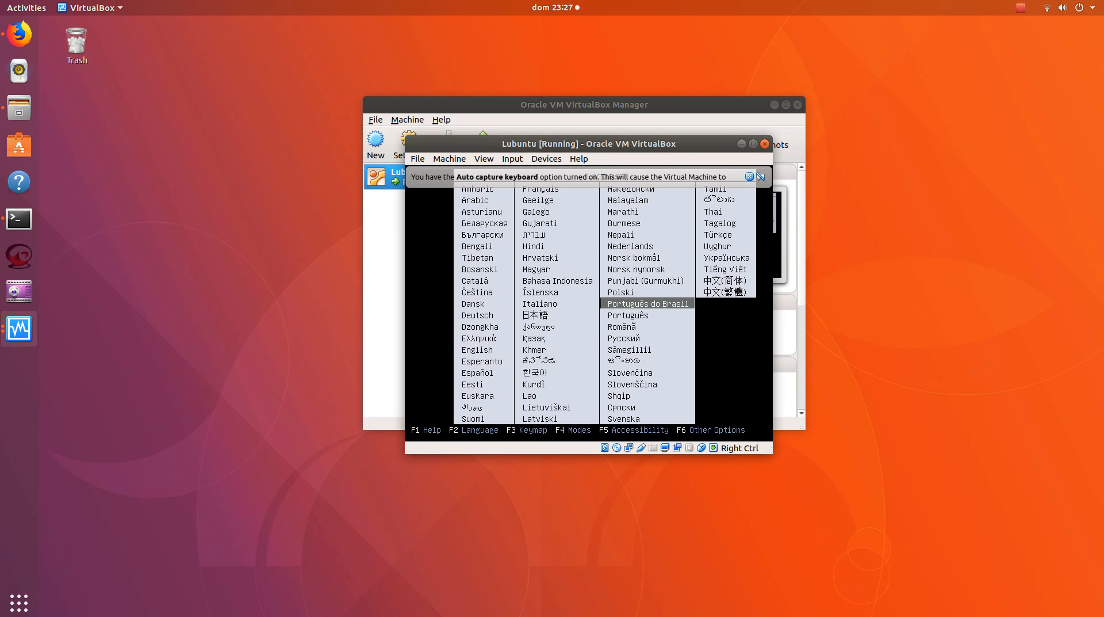
{"action": "key", "text": "Return"}
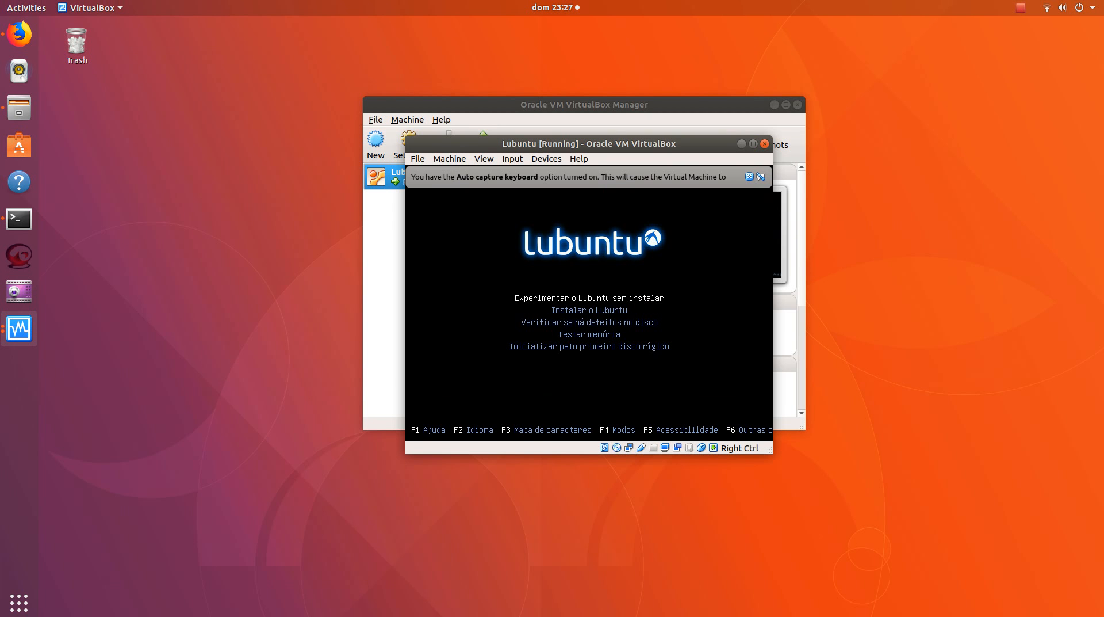
Start the Lubuntu installation with the Instalar o Lubuntu boot option
{"action": "key", "text": "Down"}
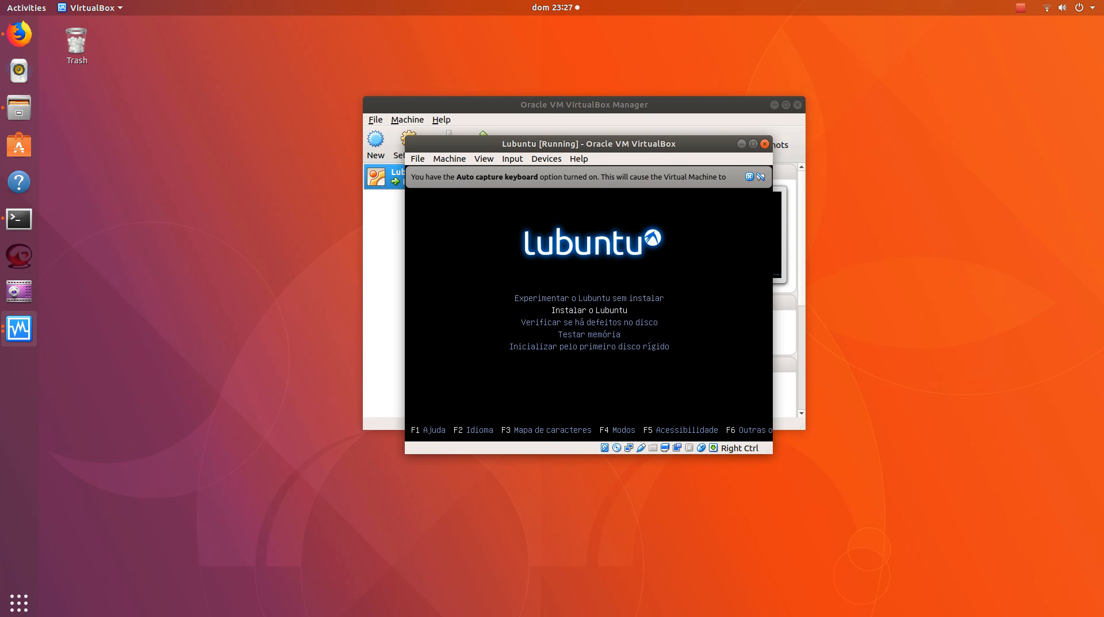
{"action": "key", "text": "Down"}
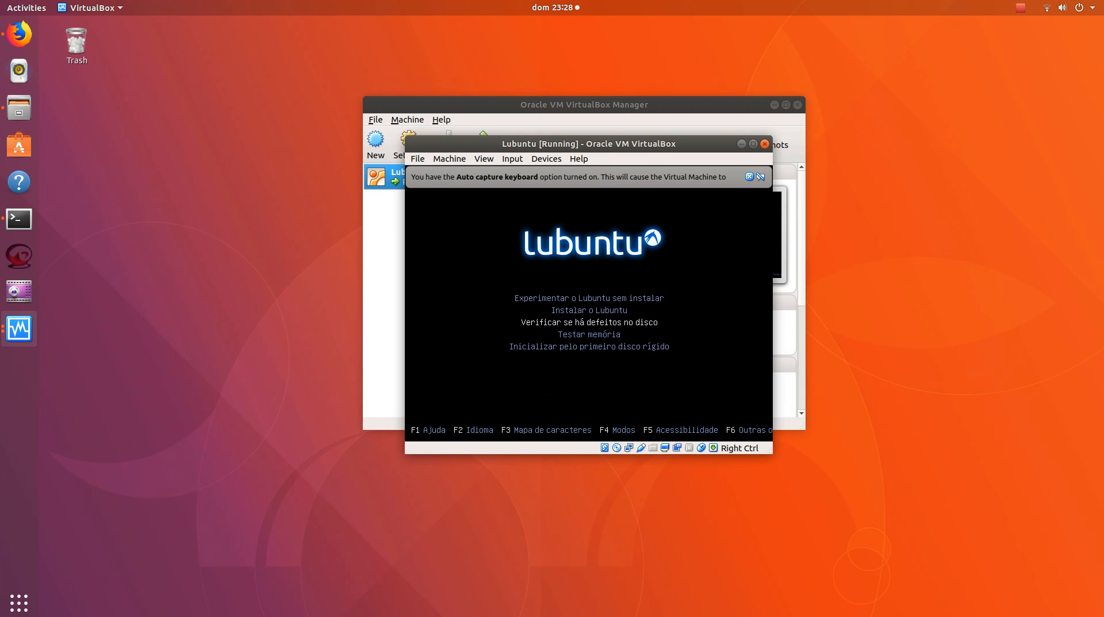
{"action": "key", "text": "Up"}
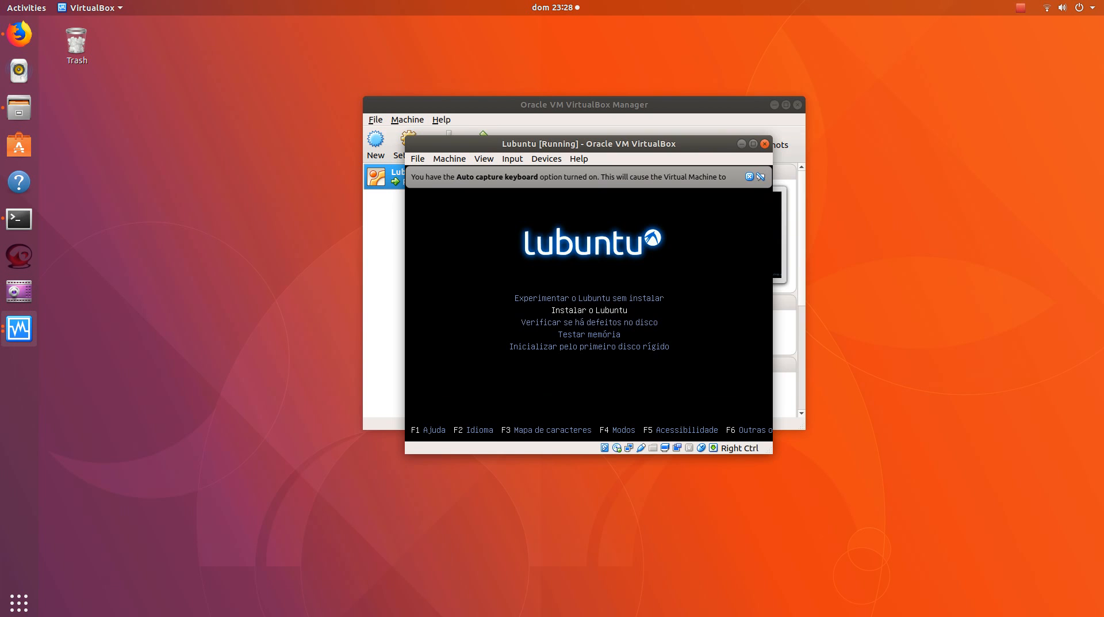
{"action": "key", "text": "Return"}
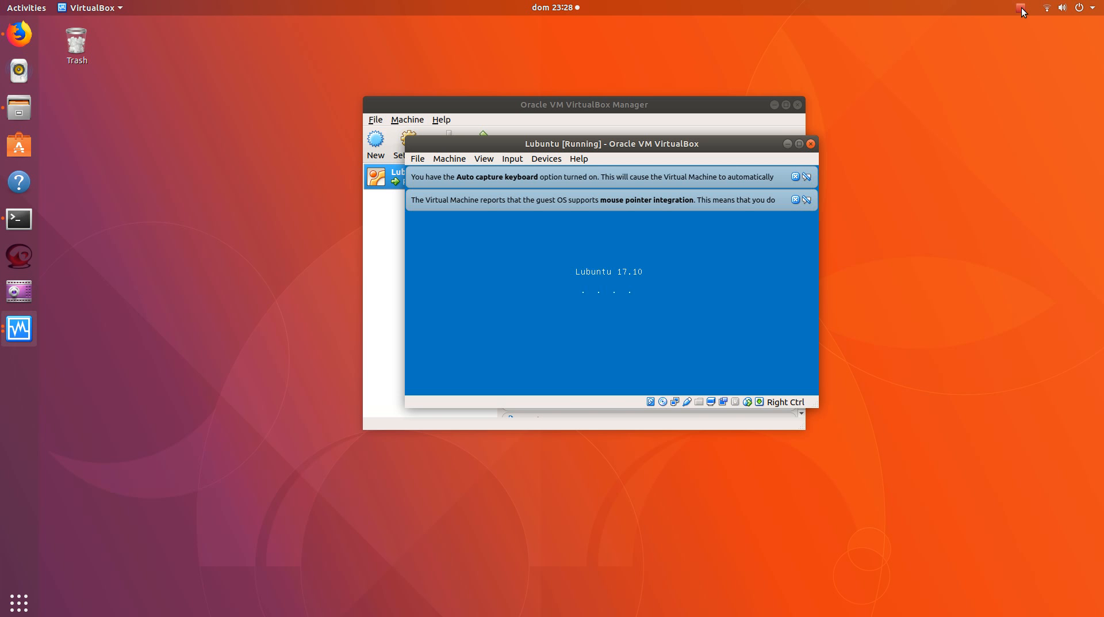
{"action": "left_click", "coordinate": [1021, 8]}
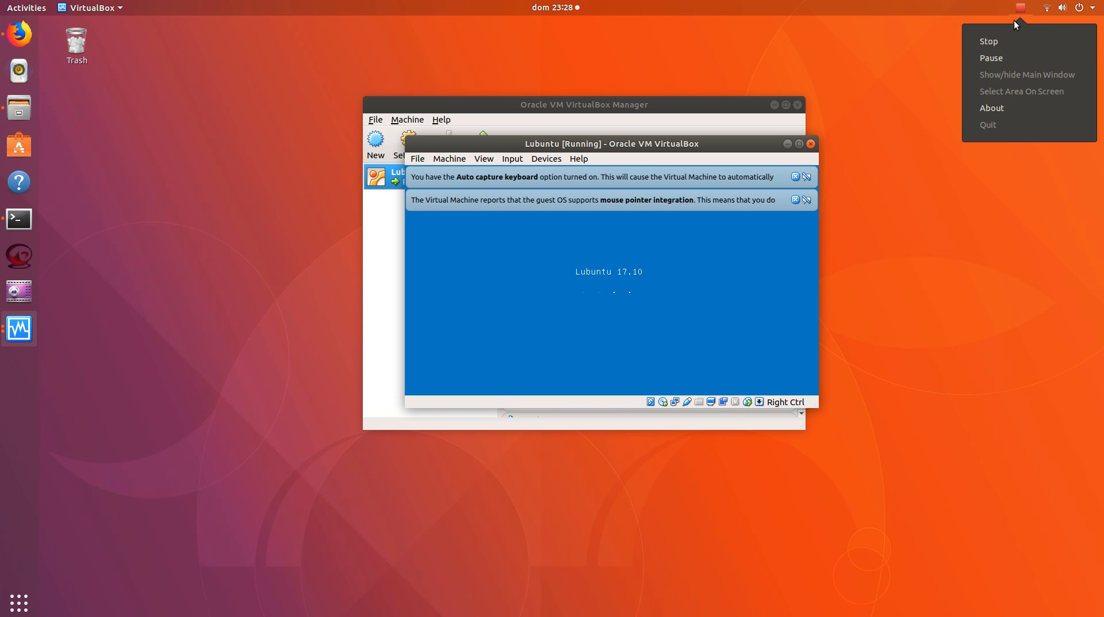
{"action": "left_click", "coordinate": [991, 58]}
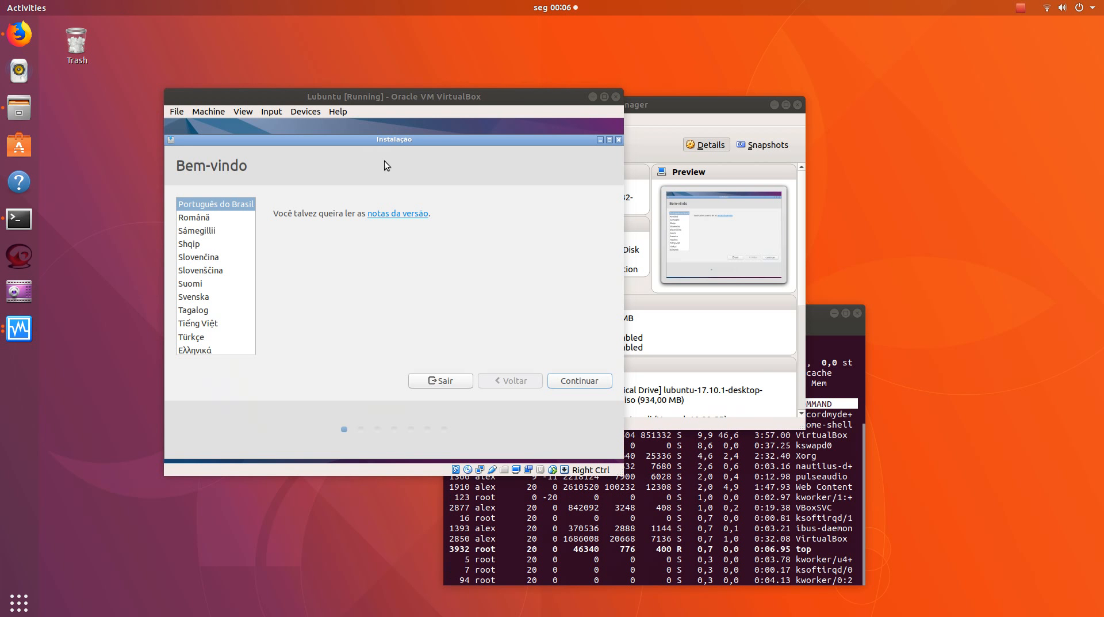
Choose Português do Brasil as the installer language and continue past the welcome page
{"action": "left_click", "coordinate": [197, 230]}
{"action": "left_click", "coordinate": [206, 208]}
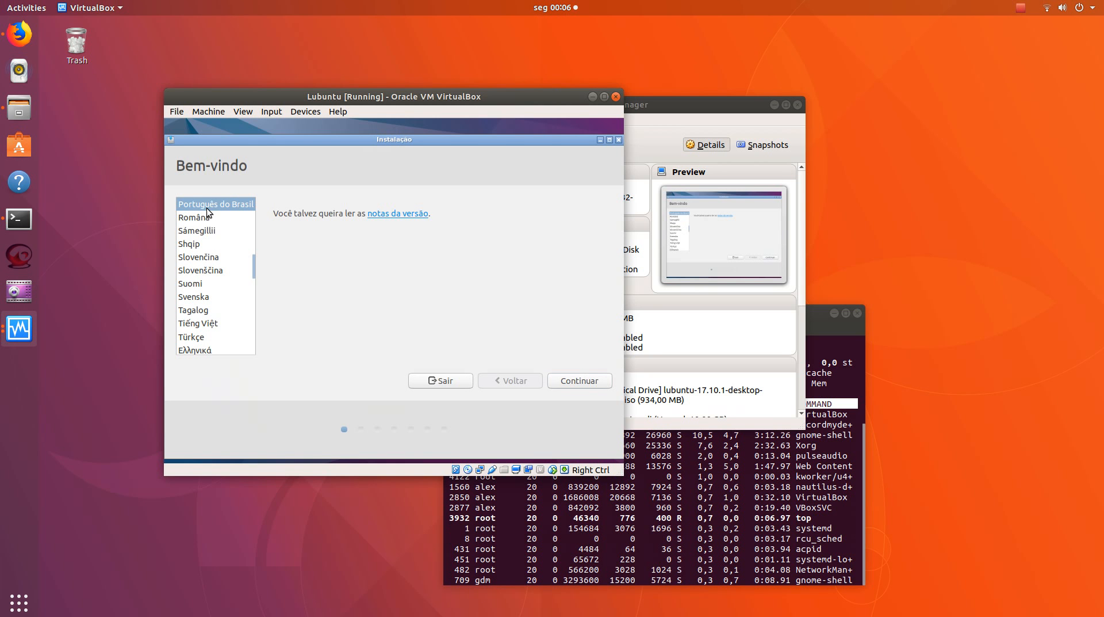
{"action": "left_click", "coordinate": [585, 377]}
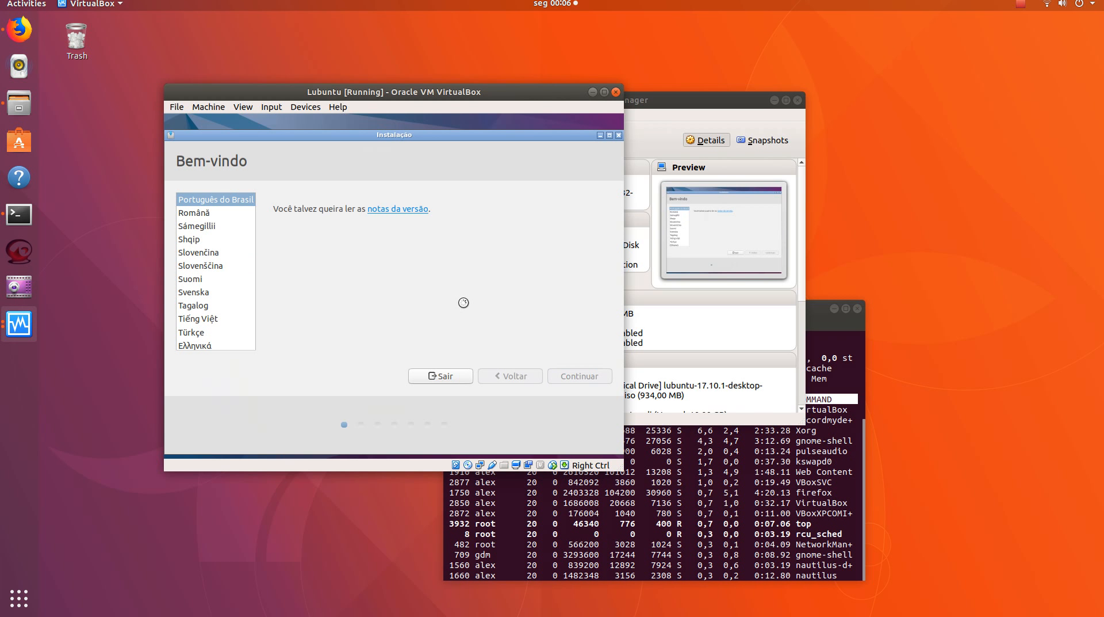
{"action": "left_click", "coordinate": [1019, 5]}
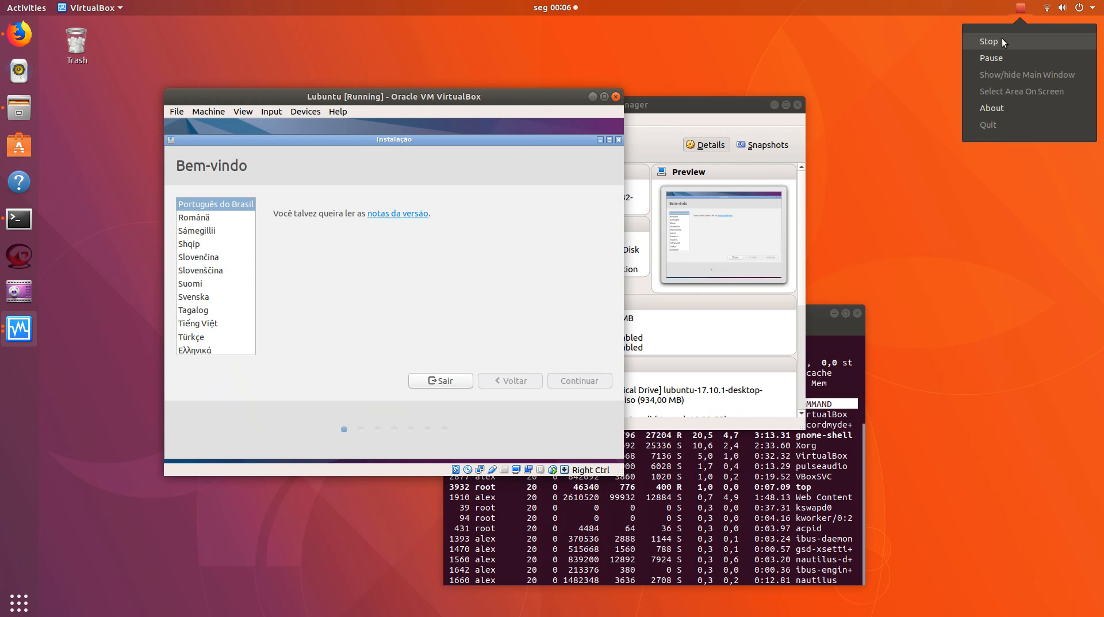
{"action": "left_click", "coordinate": [995, 57]}
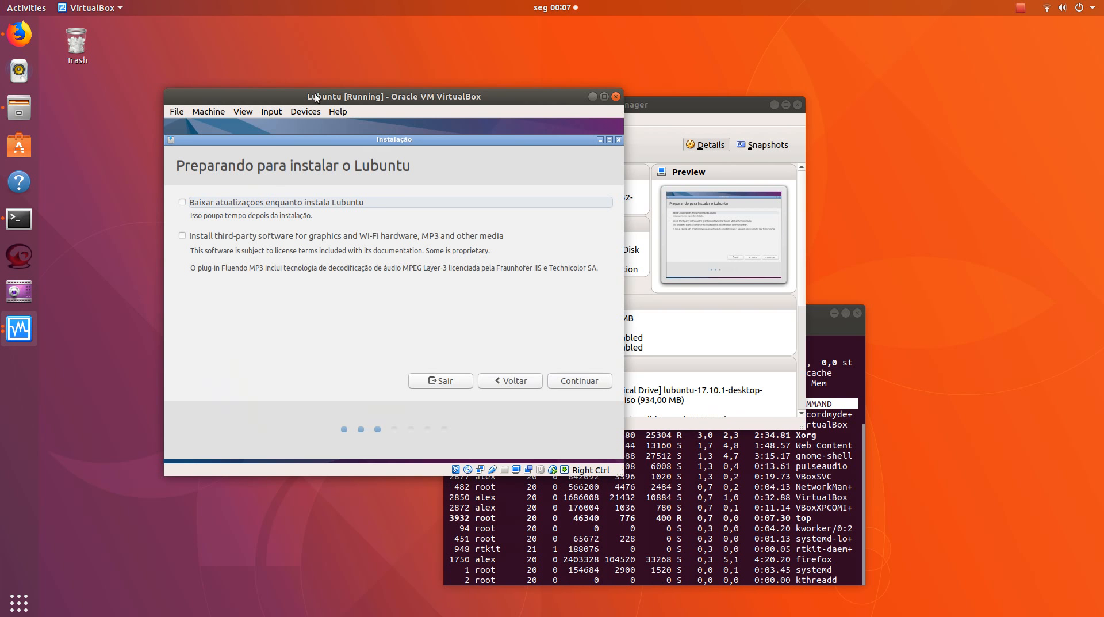
Continue past the installation preparation page without selecting update downloads or third-party software
{"action": "left_click_drag", "start_coordinate": [314, 93], "coordinate": [293, 64]}
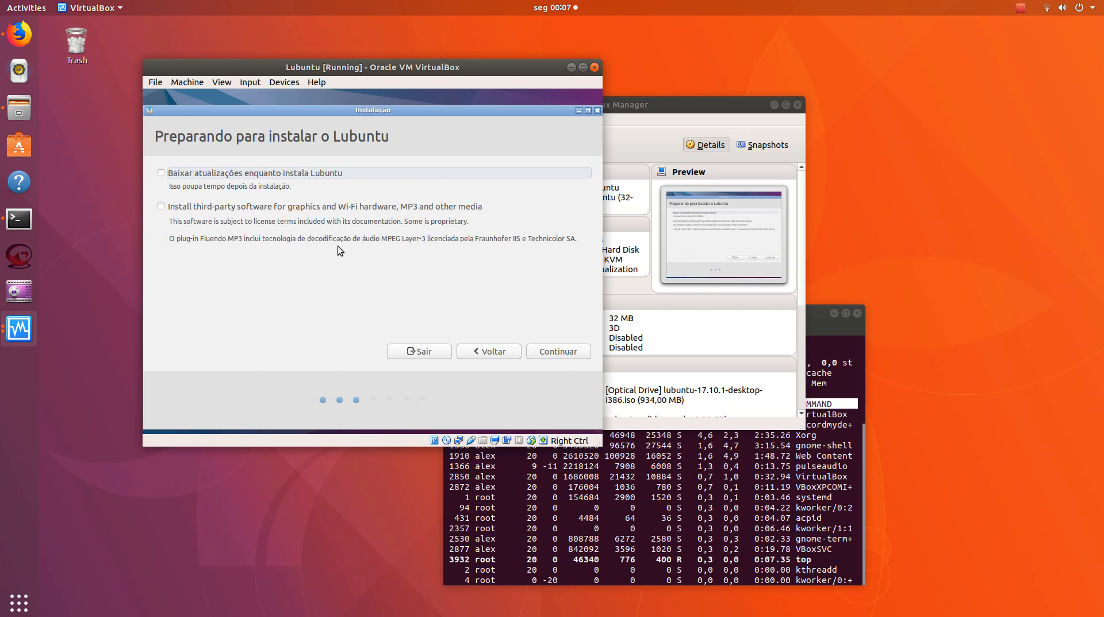
{"action": "left_click", "coordinate": [547, 346]}
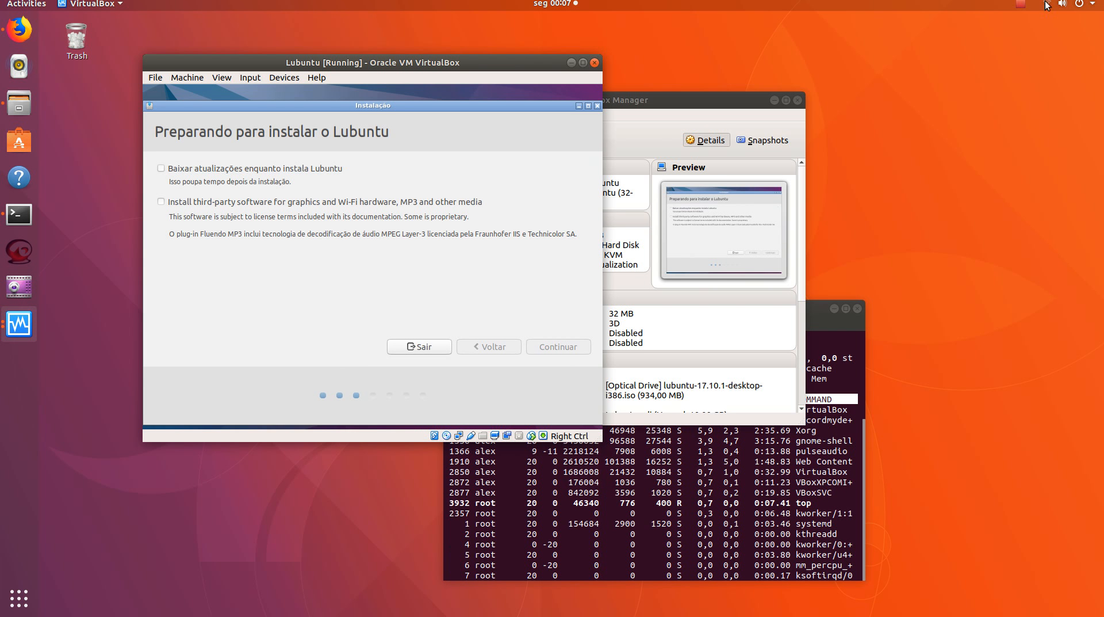
{"action": "left_click", "coordinate": [1021, 3]}
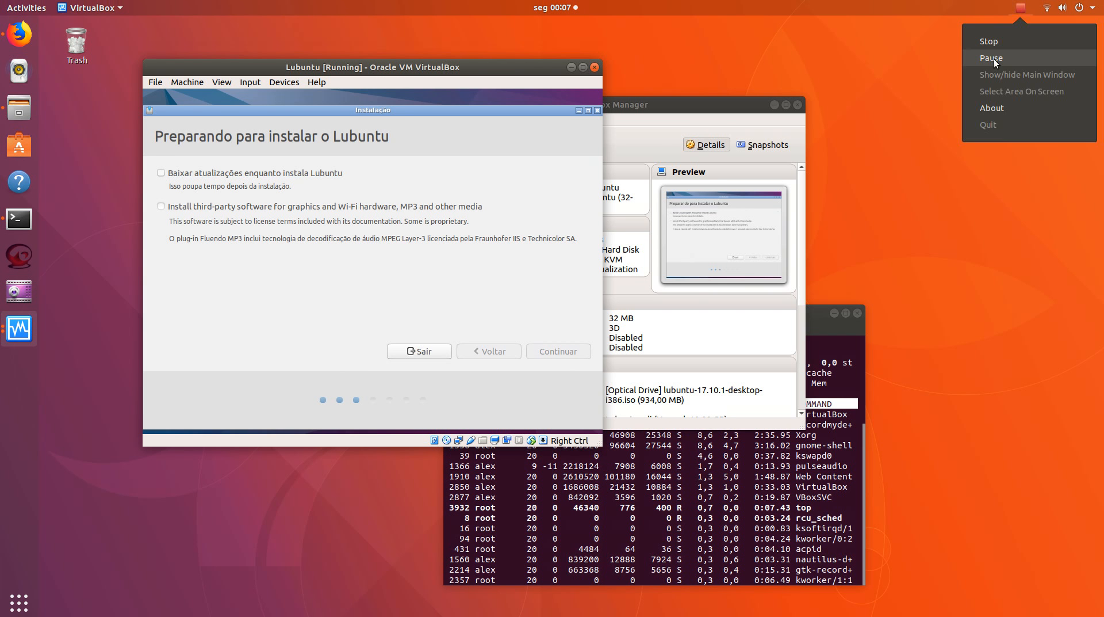
{"action": "left_click", "coordinate": [994, 59]}
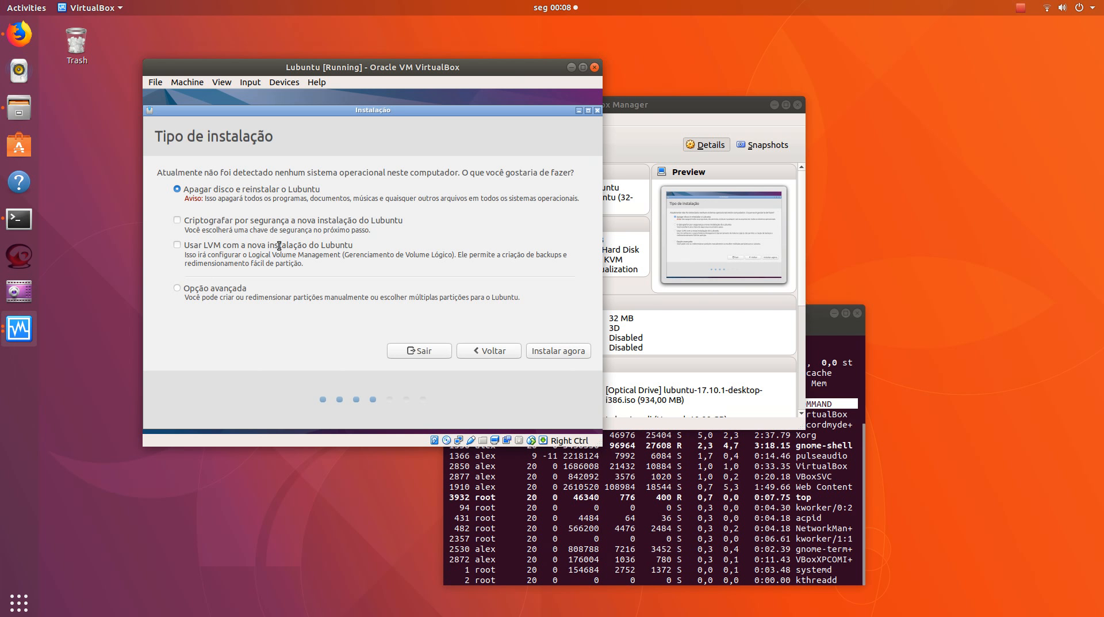
Start the installation with Apagar disco e reinstalar o Lubuntu and approve writing the partition changes to the disk
{"action": "left_click", "coordinate": [559, 348]}
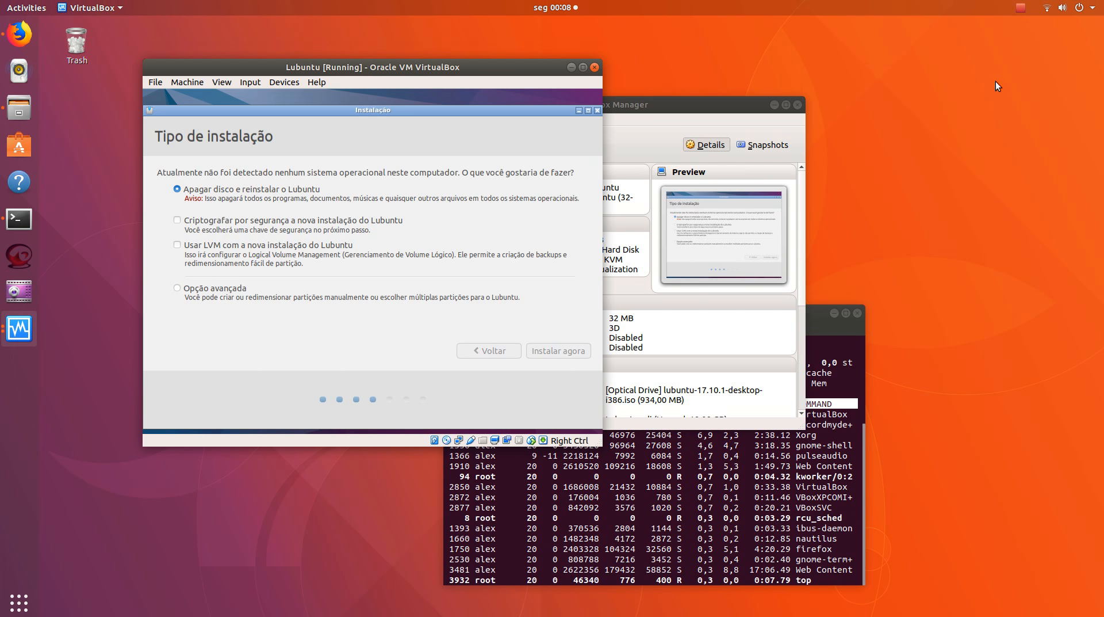
{"action": "left_click", "coordinate": [1020, 8]}
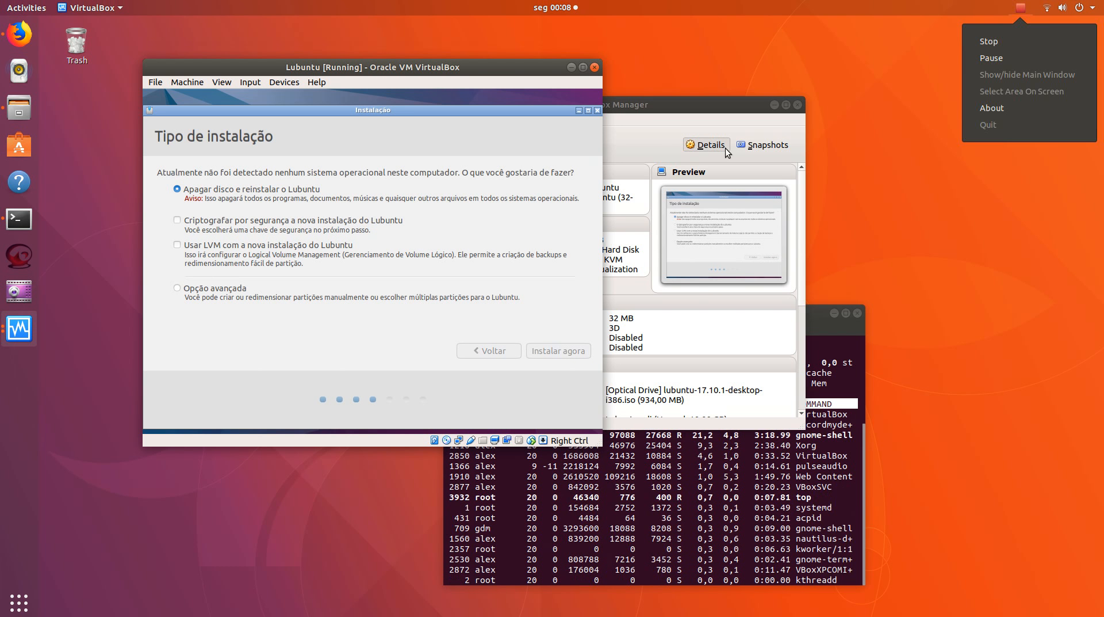
{"action": "left_click", "coordinate": [365, 336]}
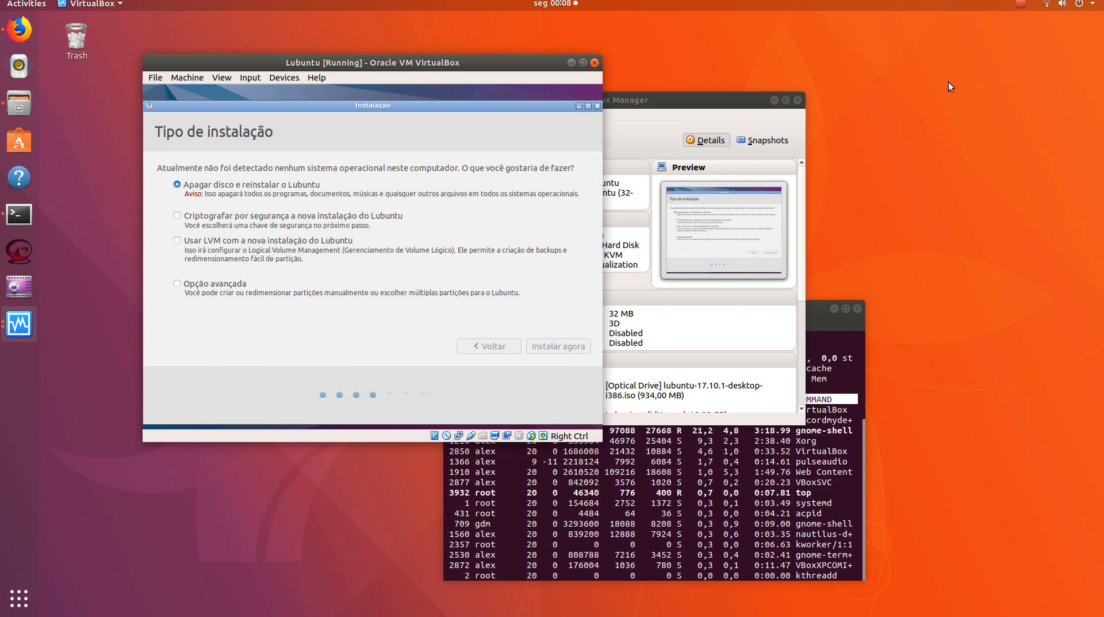
{"action": "left_click", "coordinate": [1020, 8]}
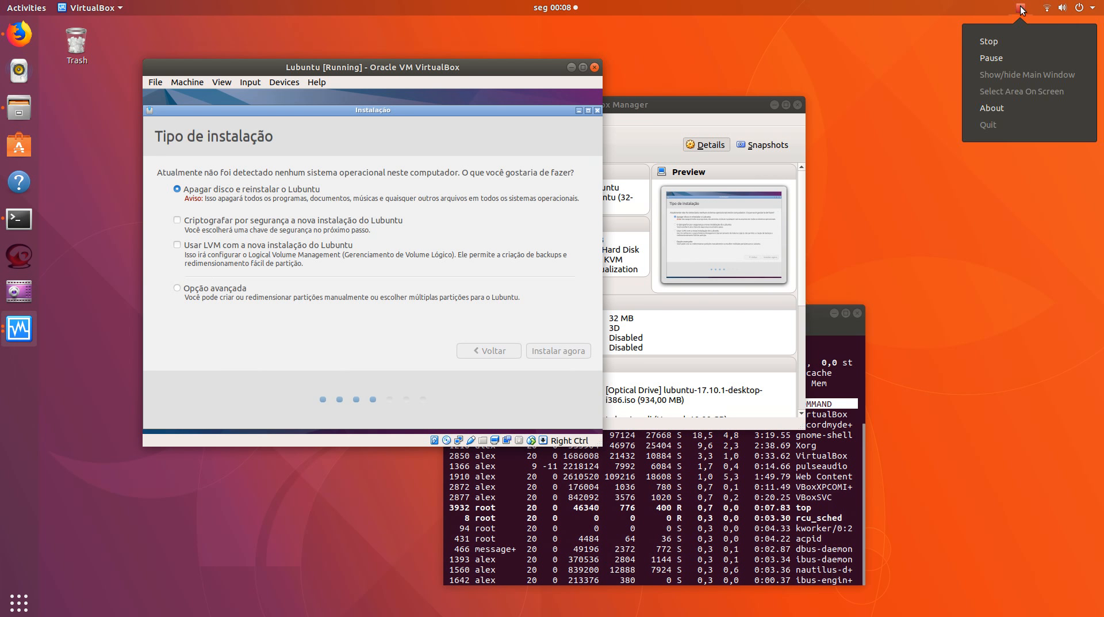
{"action": "left_click", "coordinate": [992, 58]}
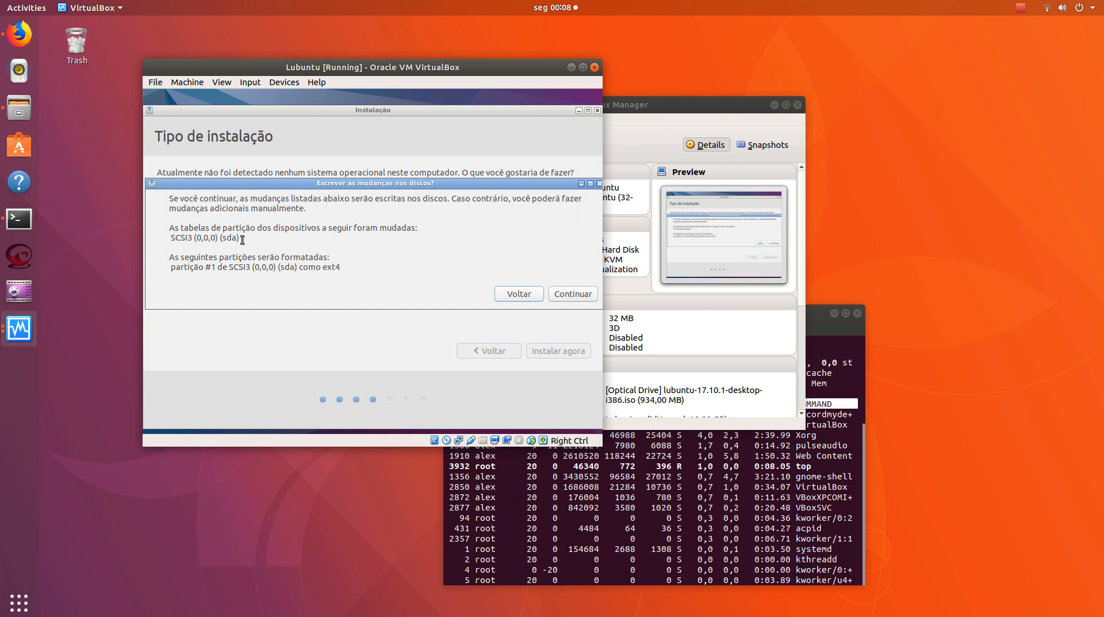
{"action": "left_click", "coordinate": [565, 294]}
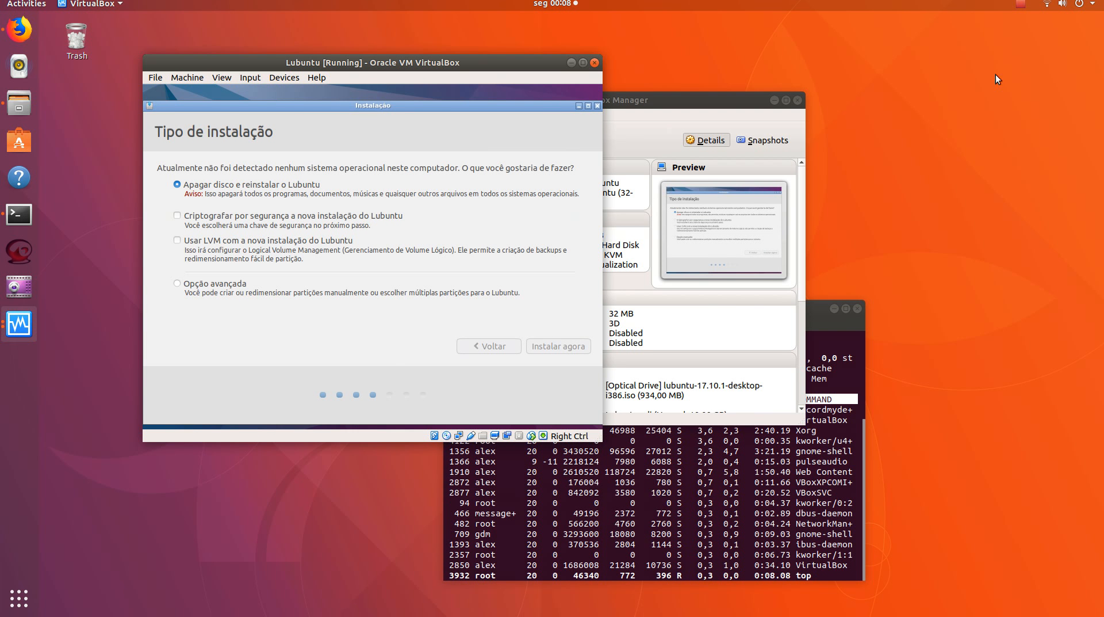
{"action": "left_click", "coordinate": [1016, 8]}
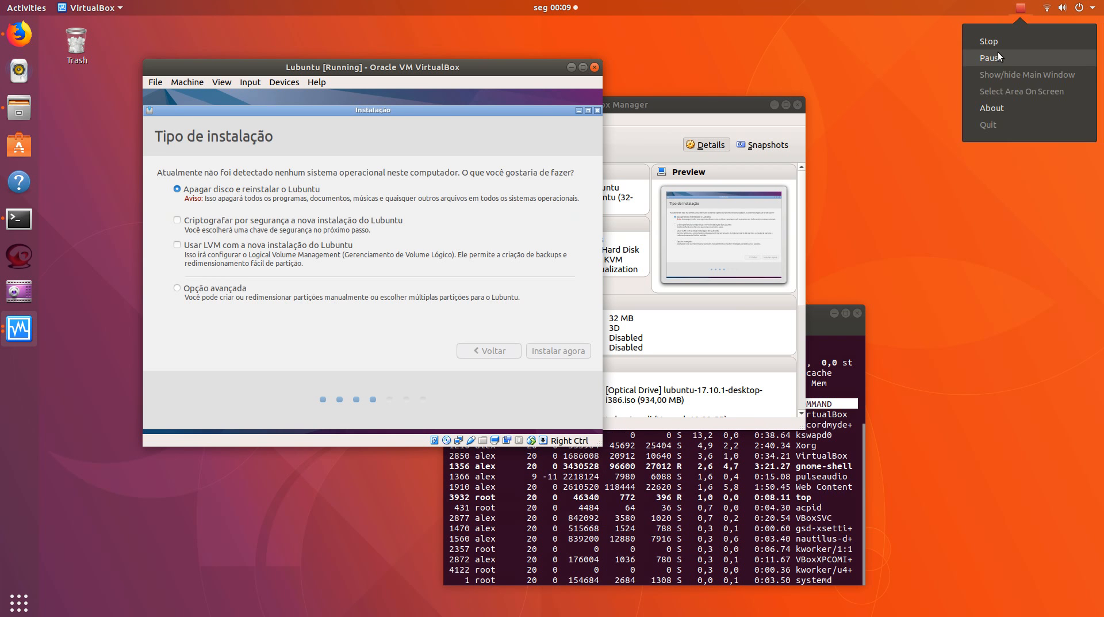
{"action": "left_click", "coordinate": [992, 57]}
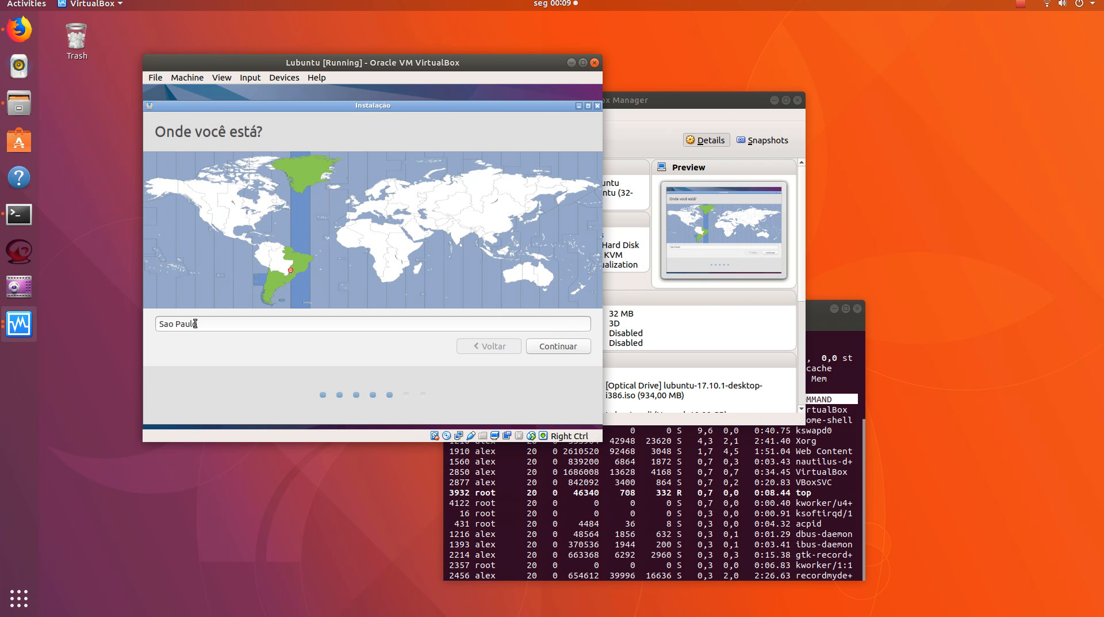
Accept Sao Paulo as the location and Português (Brasil) as the keyboard layout in the installer
{"action": "left_click", "coordinate": [555, 346]}
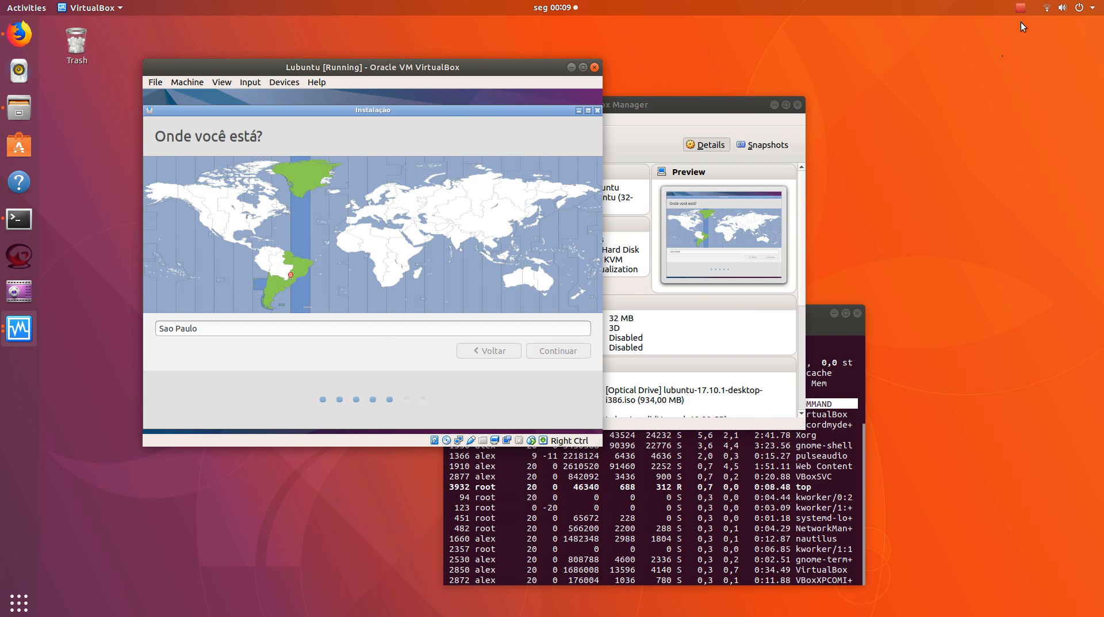
{"action": "left_click", "coordinate": [1020, 7]}
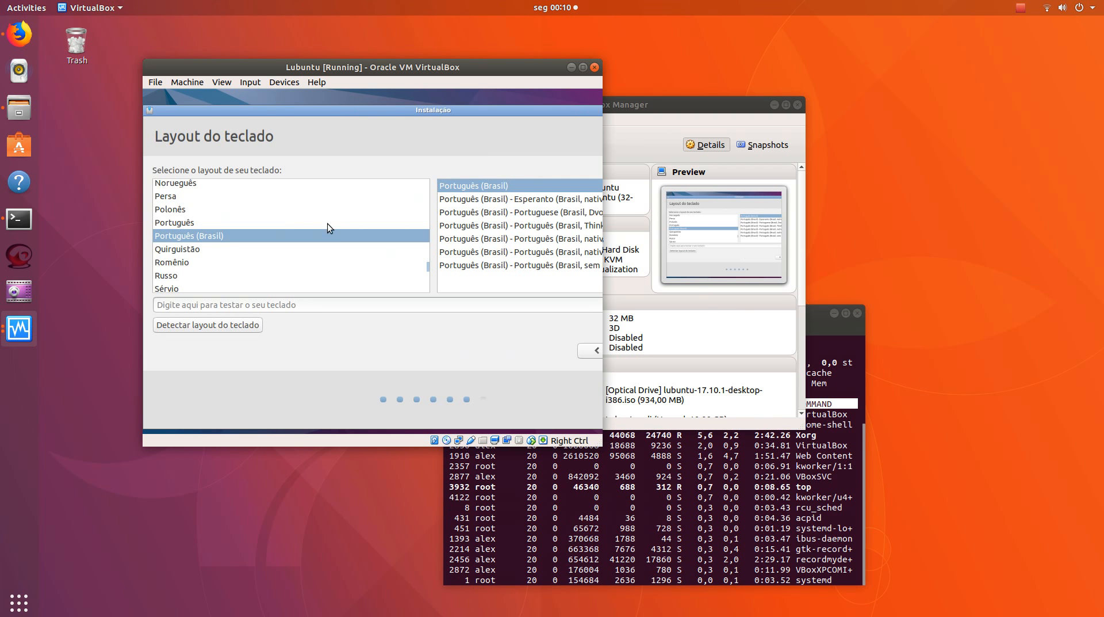
{"action": "left_click", "coordinate": [583, 67]}
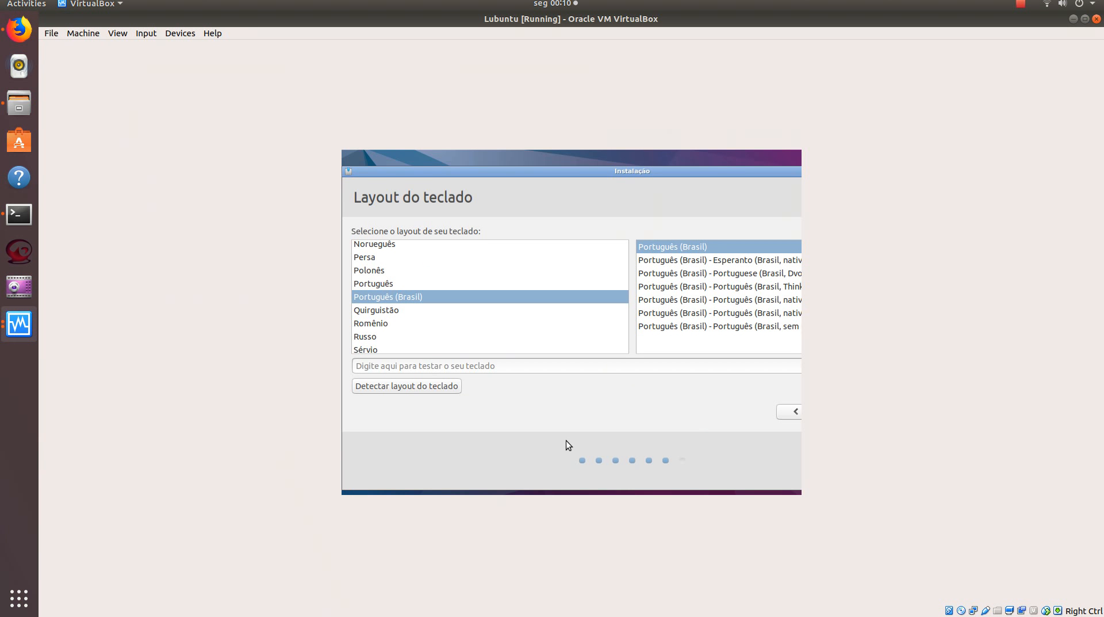
{"action": "double_click", "coordinate": [586, 19]}
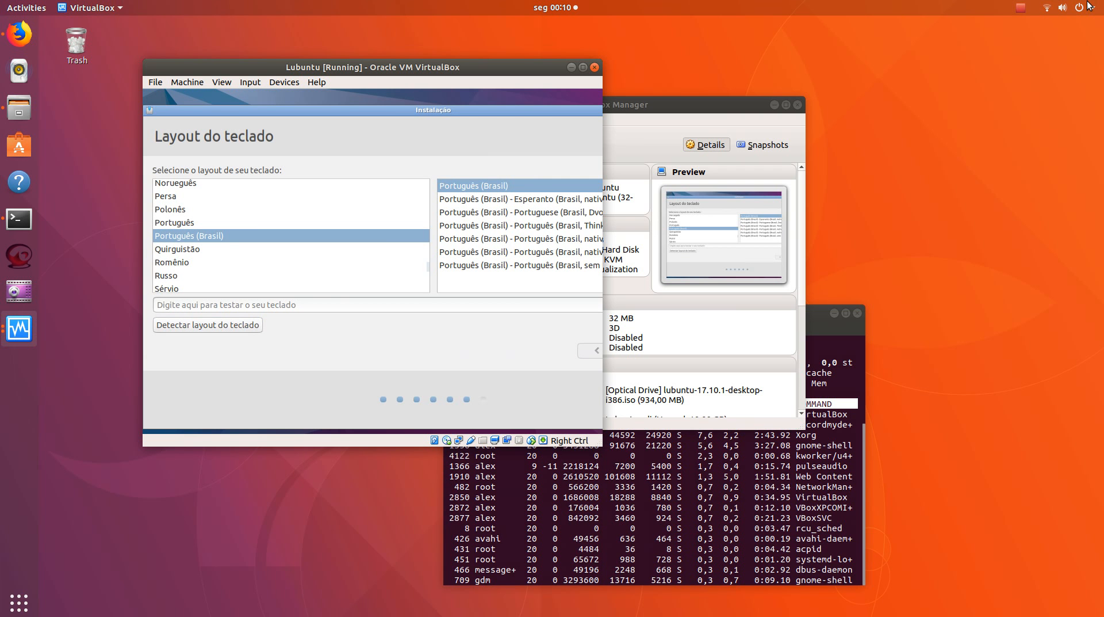
{"action": "left_click", "coordinate": [1021, 7]}
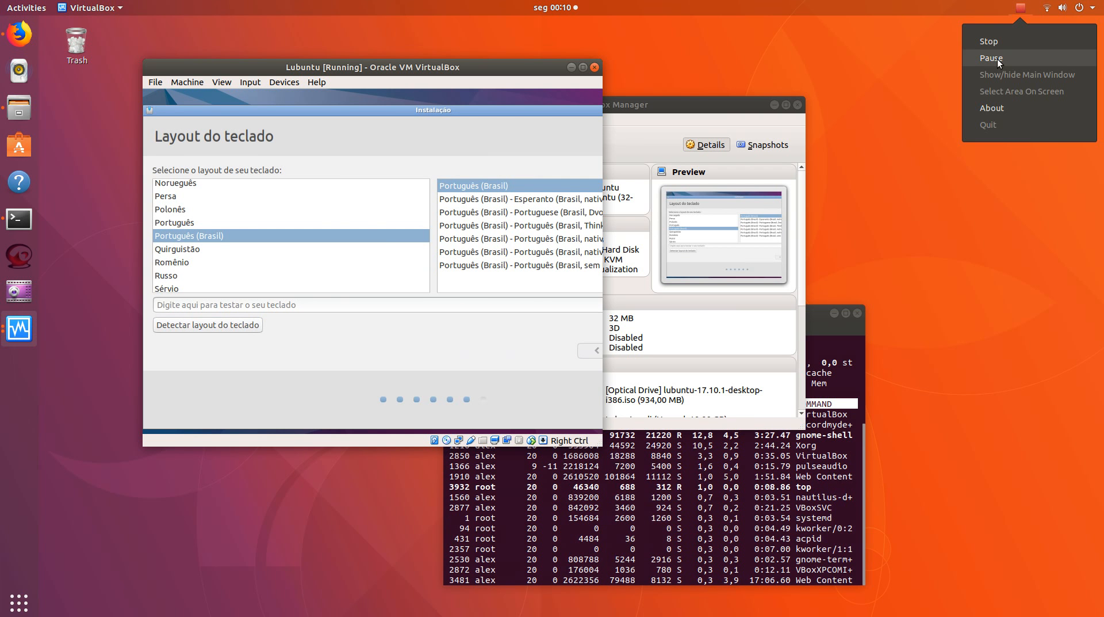
{"action": "left_click", "coordinate": [997, 59]}
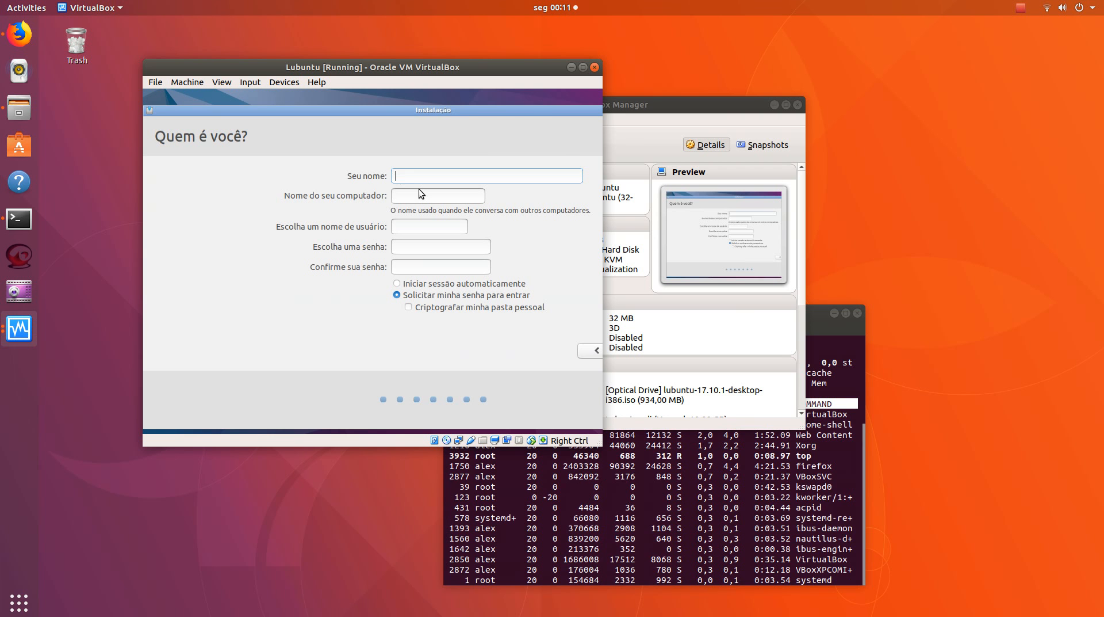
Enter the user's name on the Quem é você? page and shorten the computer name to VirtualBox
{"action": "type", "text": "lex"}
{"action": "key", "text": "Tab"}
{"action": "key", "text": "Right"}
{"action": "key", "text": "Left"}
{"action": "key", "text": "Left"}
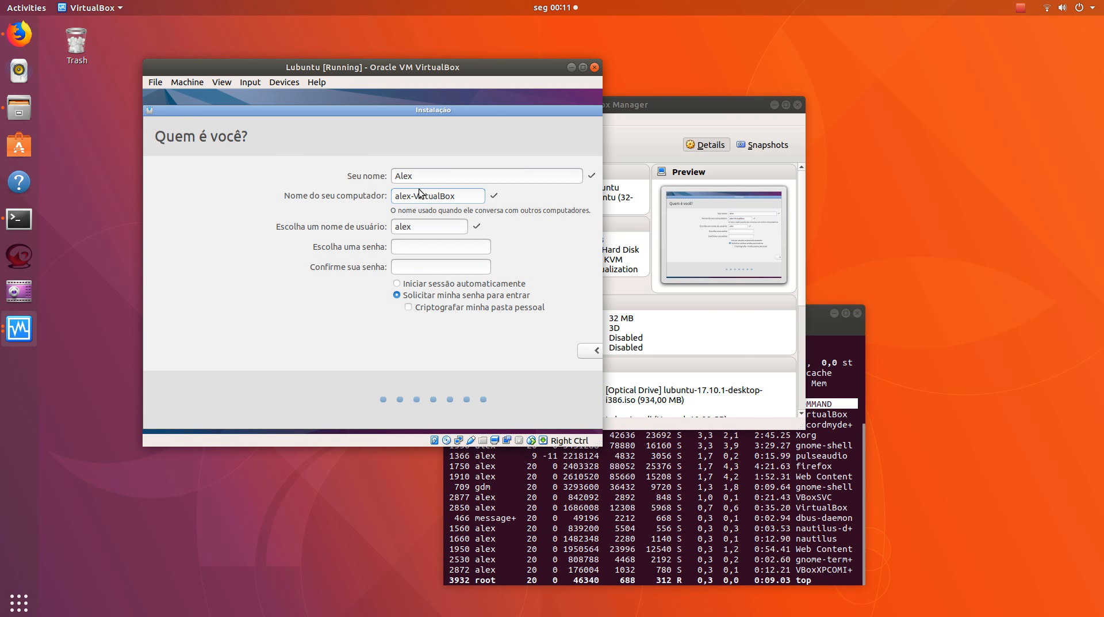
{"action": "key", "text": "BackSpace"}
{"action": "key", "text": "BackSpace"}
{"action": "key", "text": "BackSpace"}
{"action": "key", "text": "BackSpace"}
{"action": "key", "text": "BackSpace"}
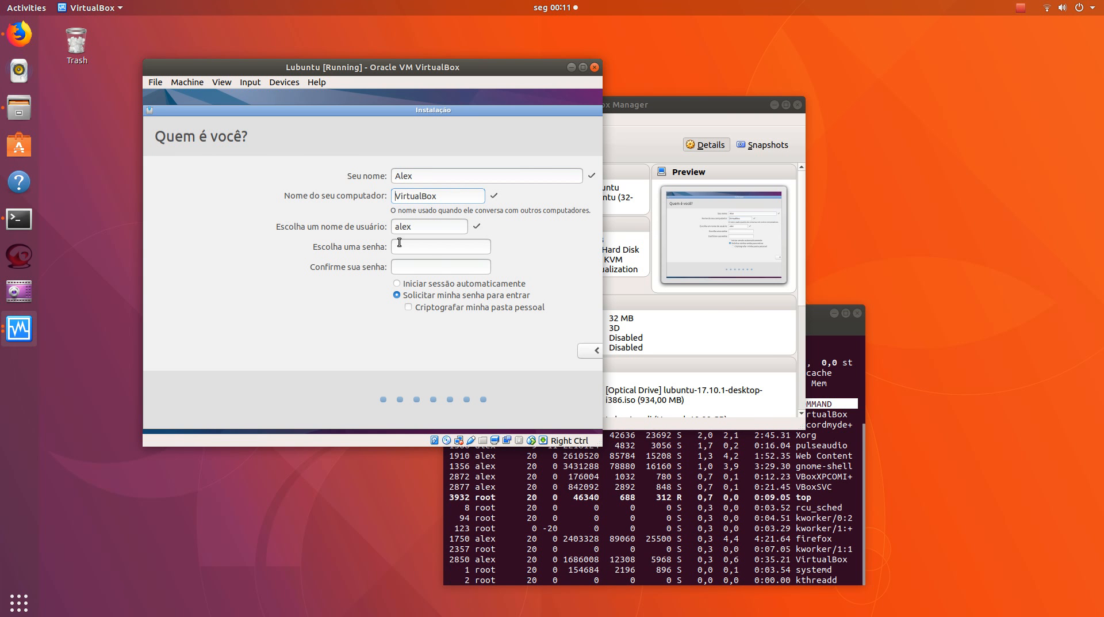
{"action": "left_click", "coordinate": [418, 226]}
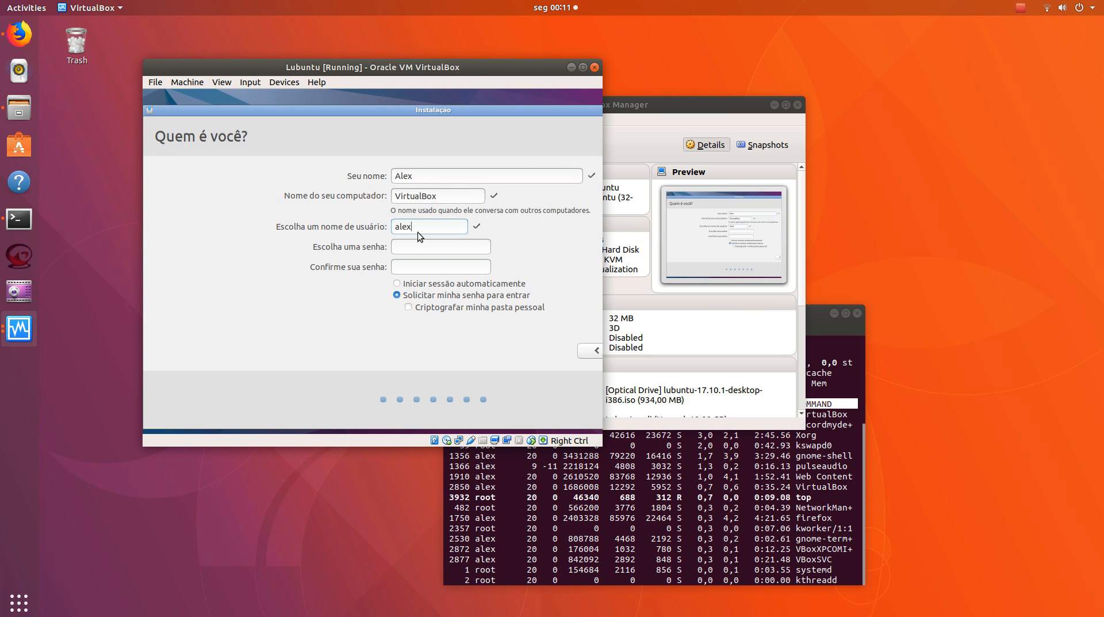
Enter and confirm the account password, and submit the user details with password login kept selected
{"action": "left_click", "coordinate": [418, 247]}
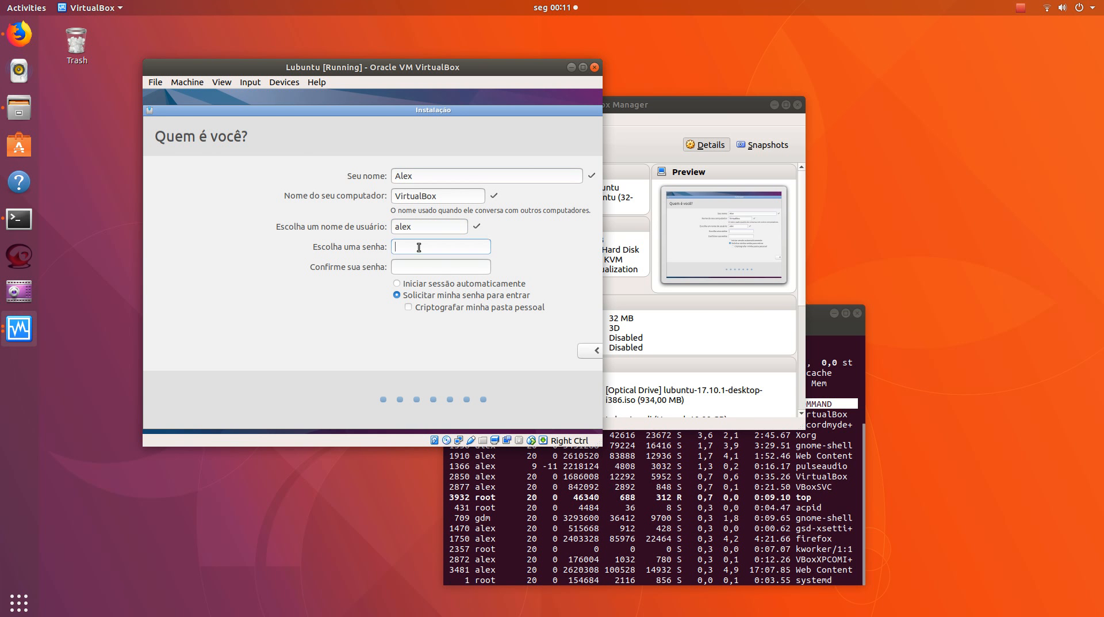
{"action": "key", "text": "Tab"}
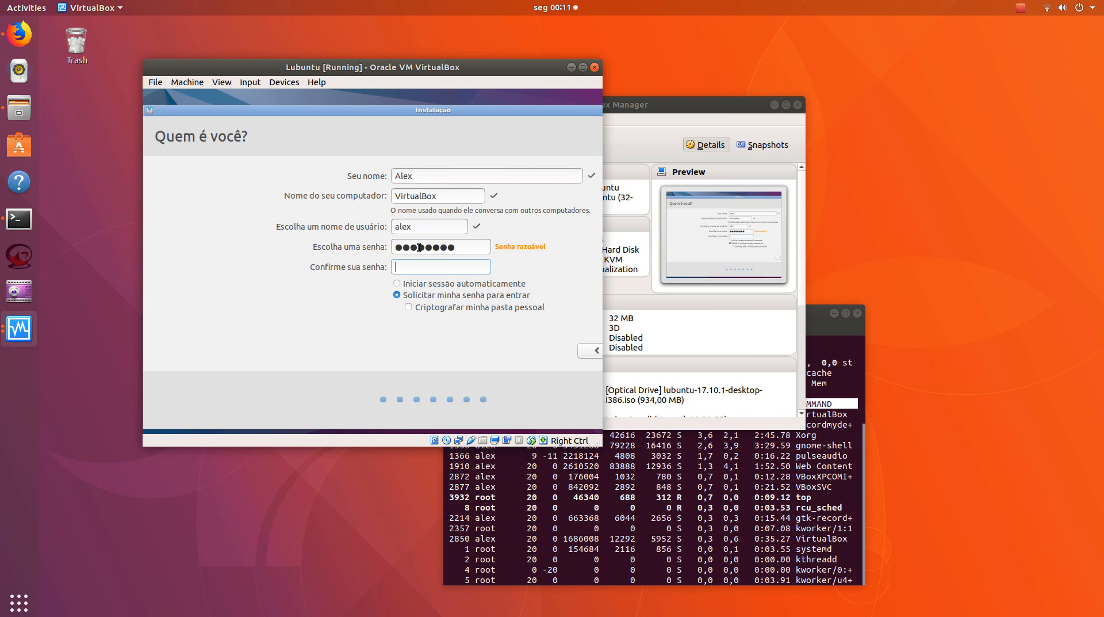
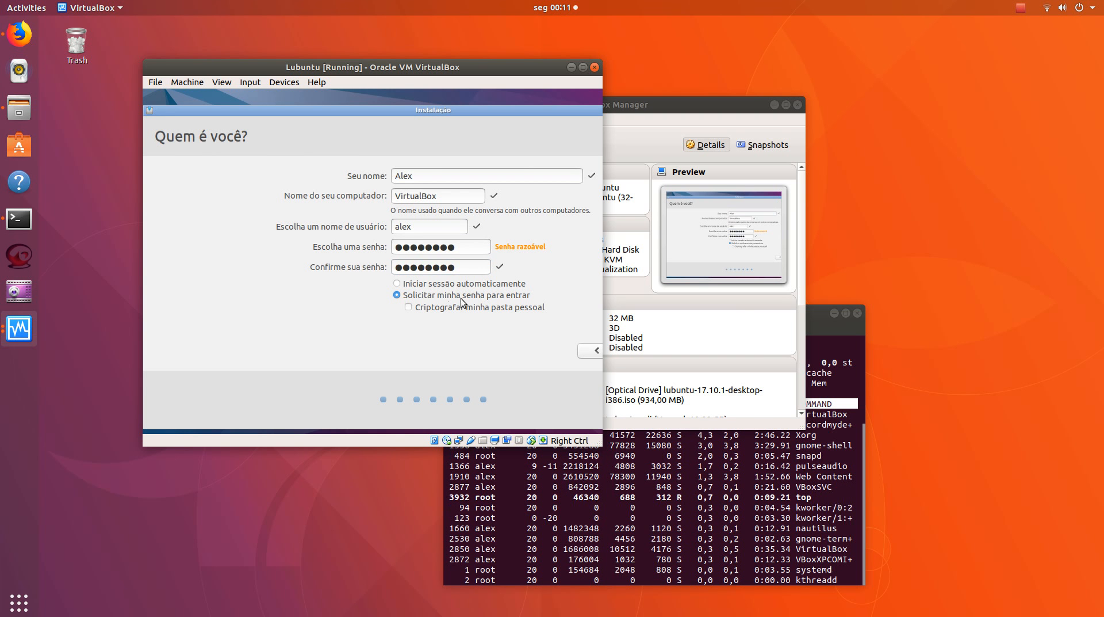
{"action": "key", "text": "Return"}
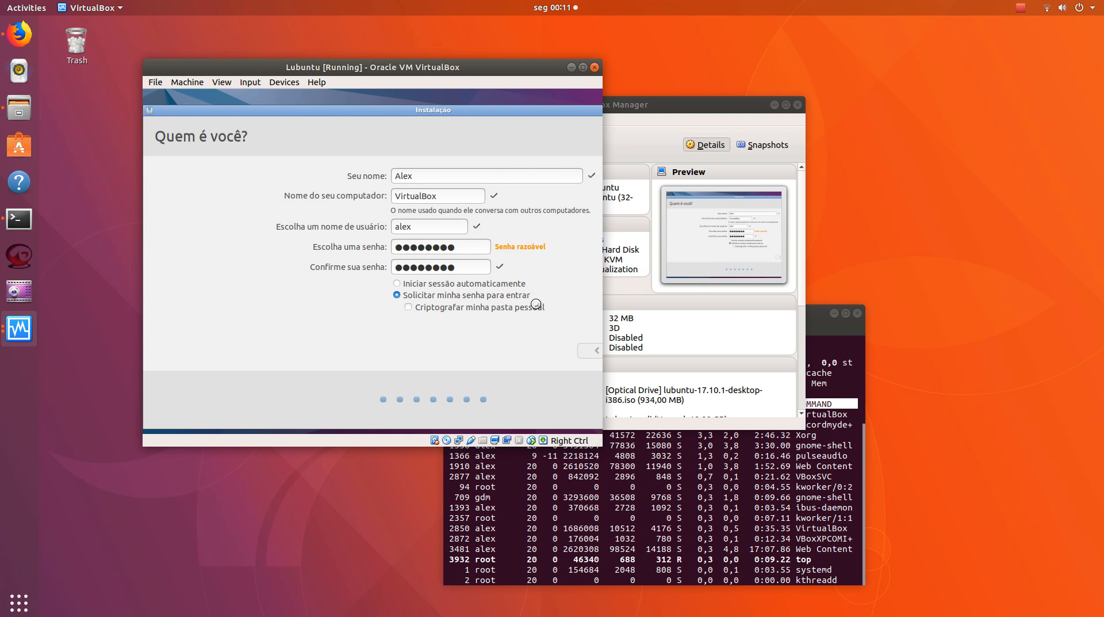
{"action": "left_click", "coordinate": [1019, 5]}
{"action": "left_click", "coordinate": [996, 46]}
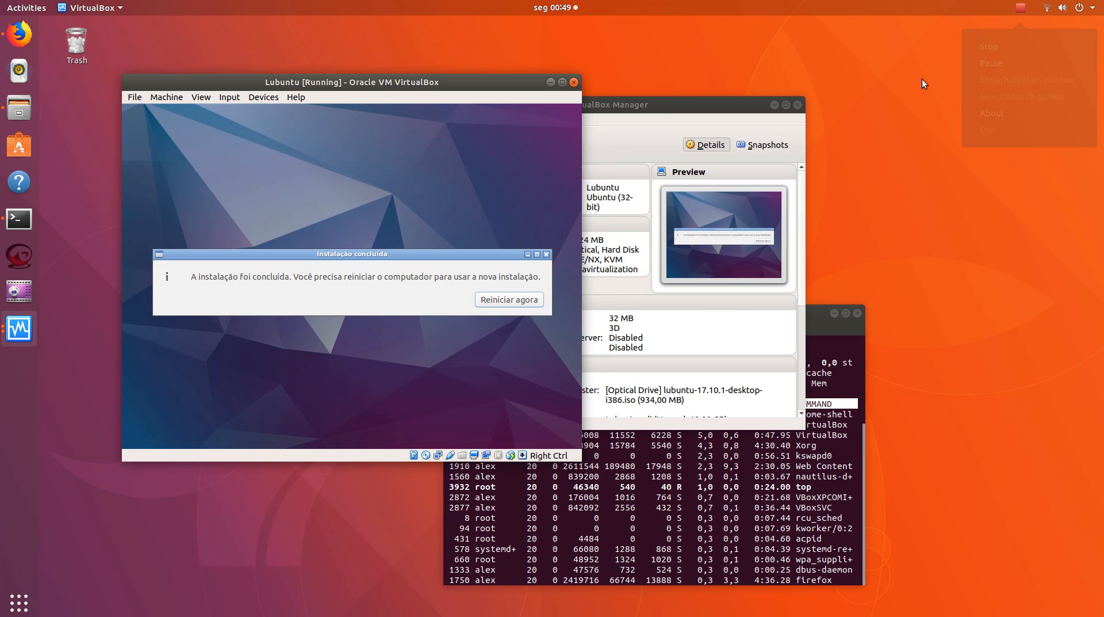
{"action": "left_click_drag", "start_coordinate": [348, 83], "coordinate": [337, 62]}
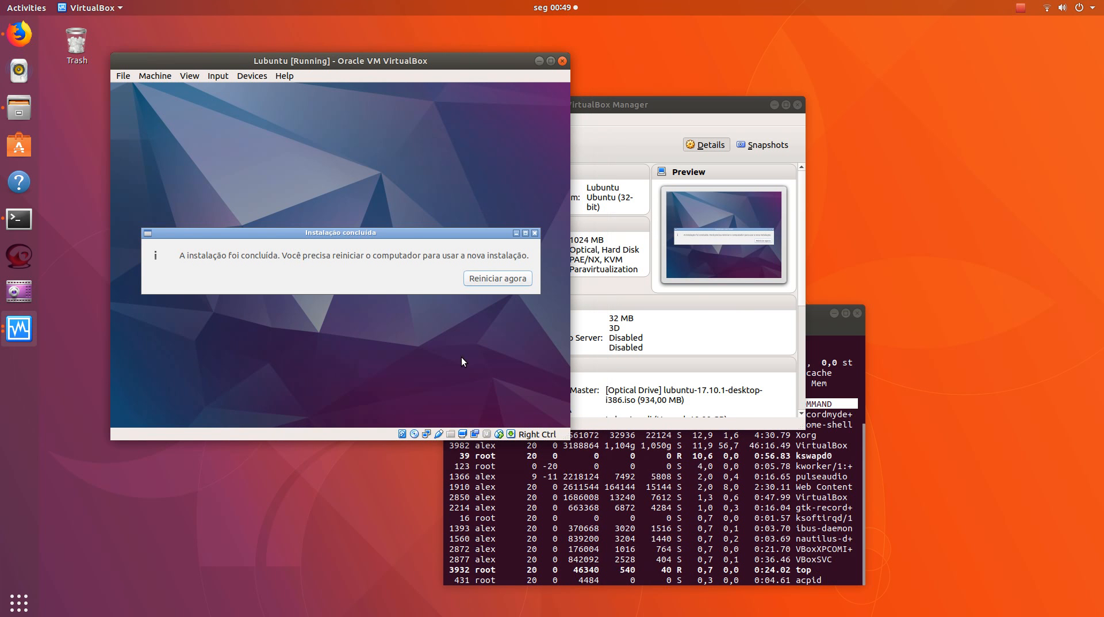
{"action": "left_click_drag", "start_coordinate": [302, 229], "coordinate": [290, 207]}
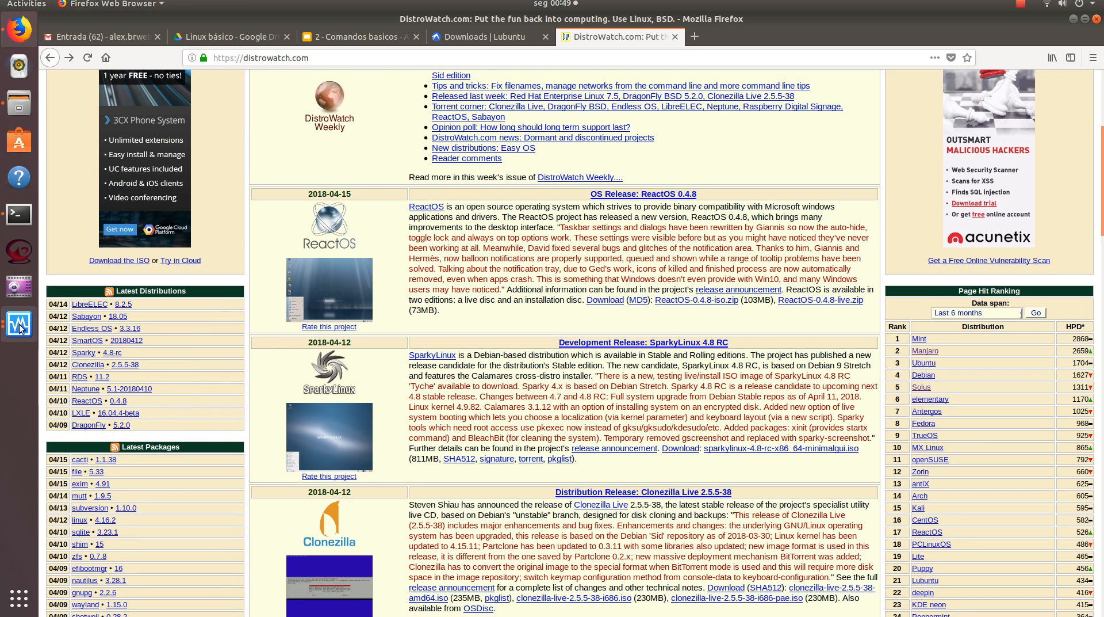
Switch to the running Lubuntu virtual machine, minimize VirtualBox Manager, and move the machine's window clear of the slide's numbered list
{"action": "left_click", "coordinate": [20, 325]}
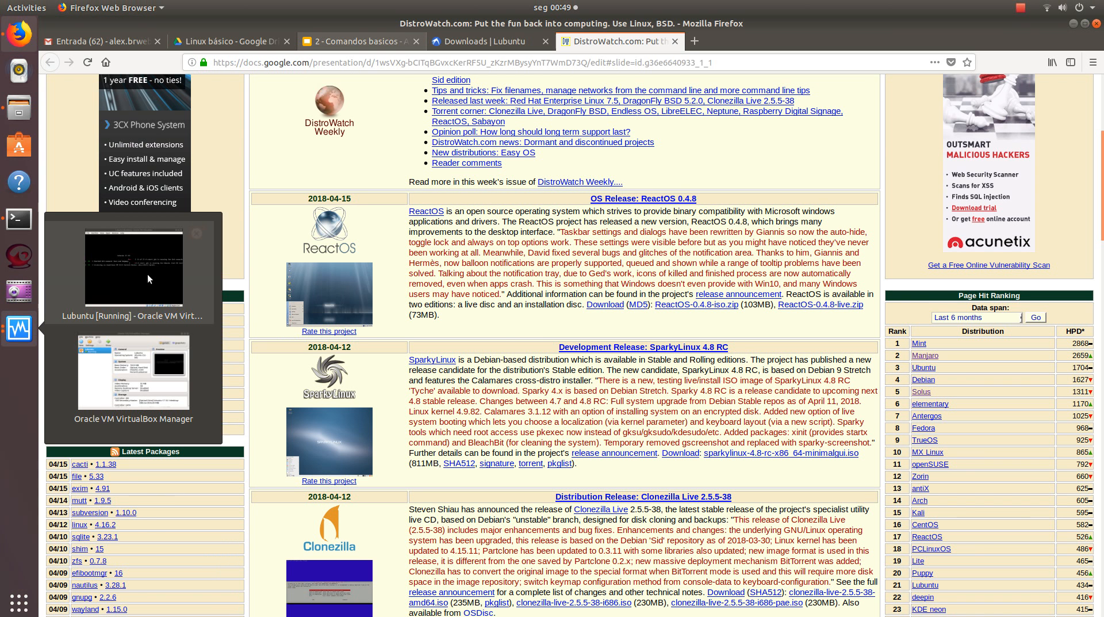
{"action": "left_click", "coordinate": [147, 275]}
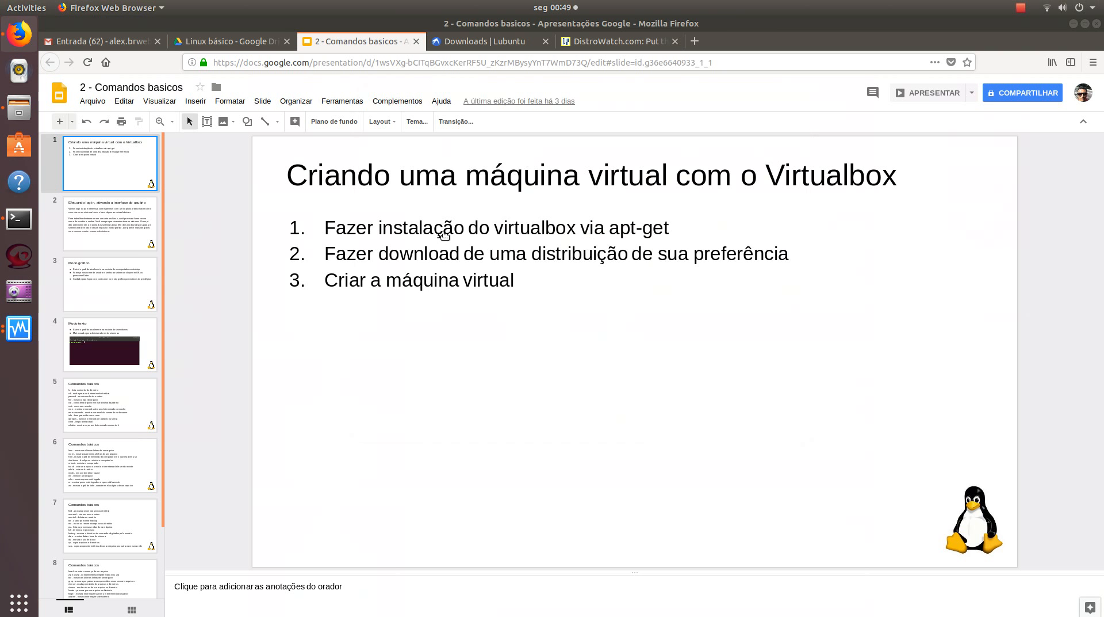
{"action": "left_click", "coordinate": [19, 328]}
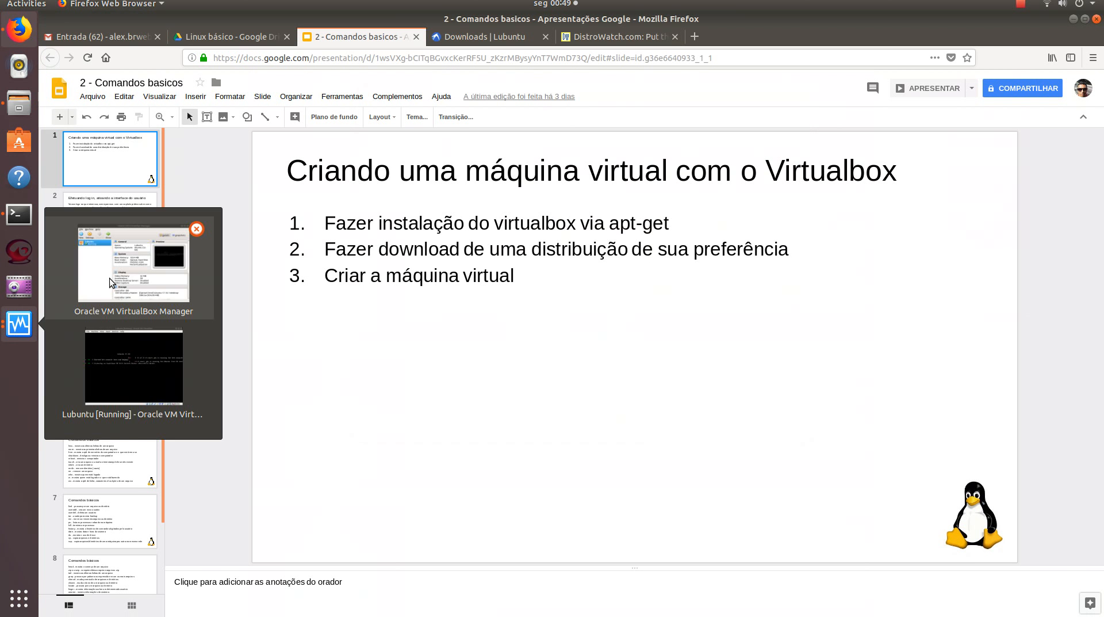
{"action": "left_click", "coordinate": [111, 282]}
{"action": "left_click", "coordinate": [775, 105]}
{"action": "left_click", "coordinate": [26, 342]}
{"action": "left_click", "coordinate": [133, 368]}
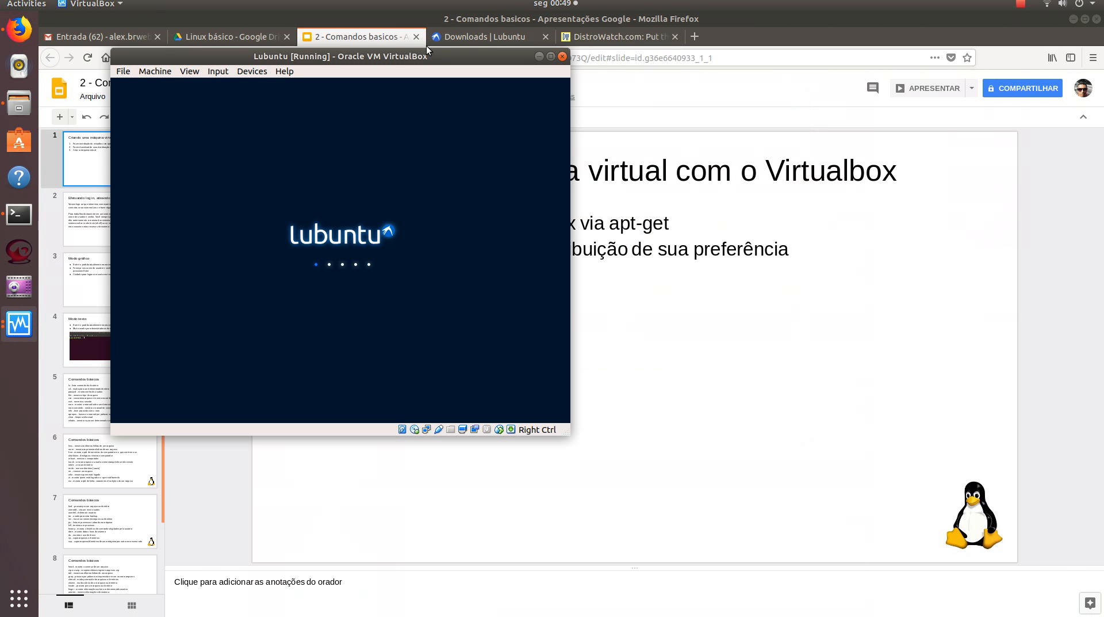
{"action": "left_click_drag", "start_coordinate": [391, 61], "coordinate": [897, 223]}
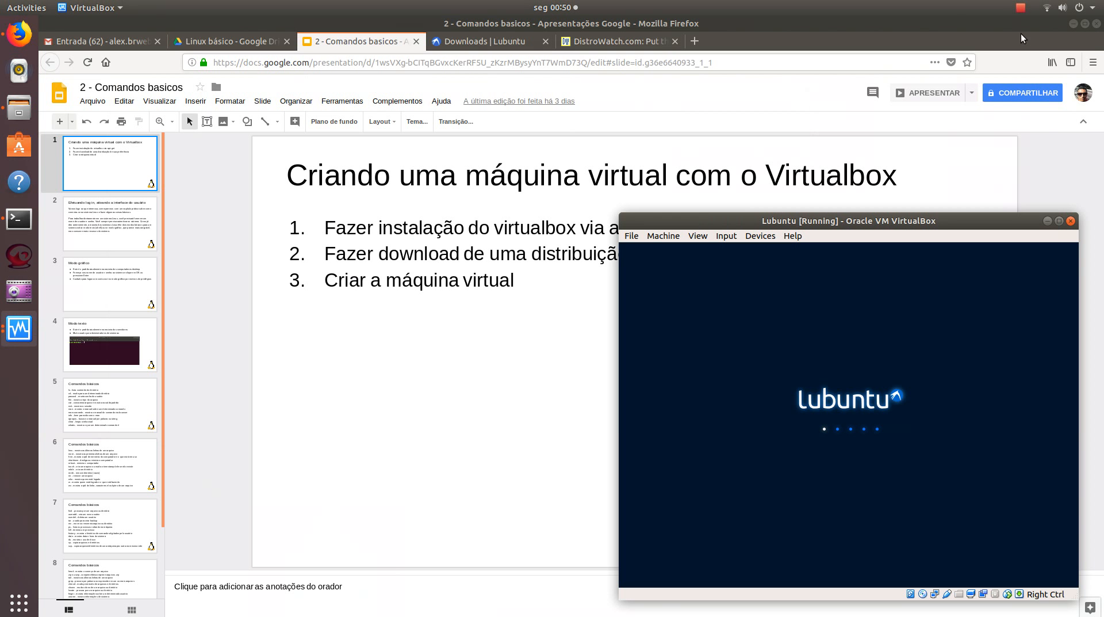
{"action": "left_click", "coordinate": [1021, 8]}
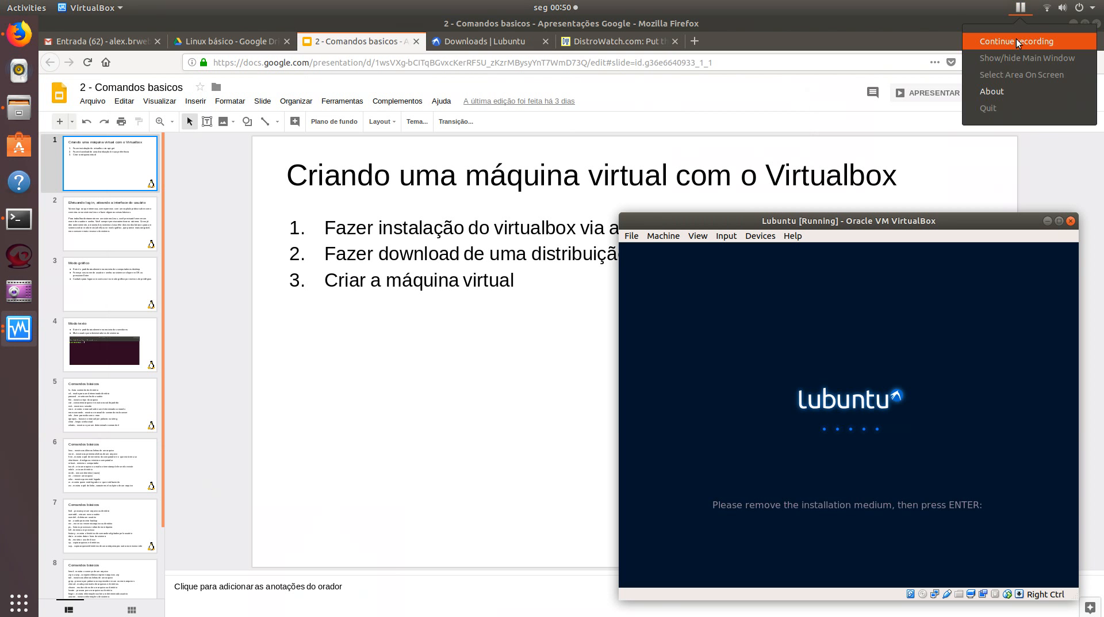
{"action": "left_click", "coordinate": [1017, 42]}
Inspect the optical drive under Controller: IDE in the Lubuntu machine's Storage settings, and close the settings without saving
{"action": "left_click_drag", "start_coordinate": [673, 214], "coordinate": [493, 143]}
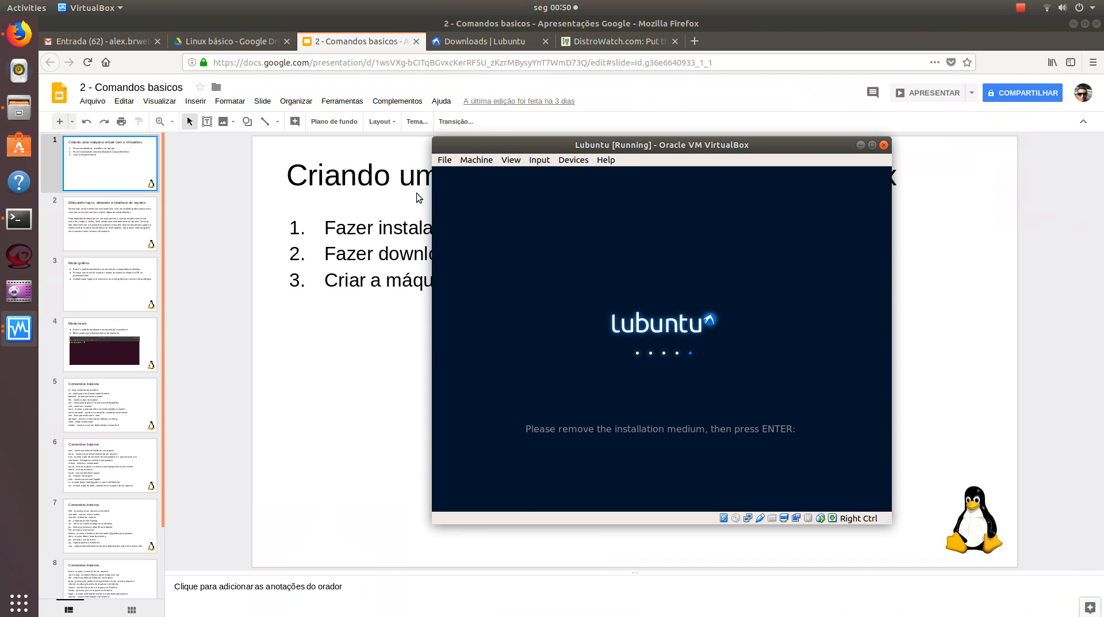
{"action": "left_click", "coordinate": [449, 163]}
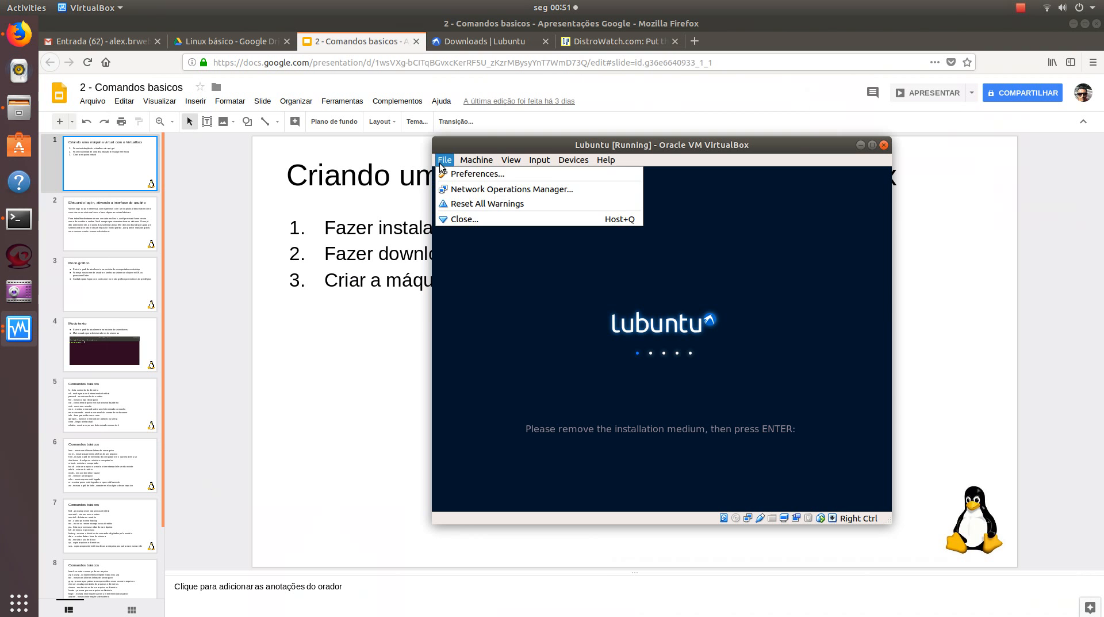
{"action": "left_click", "coordinate": [475, 162]}
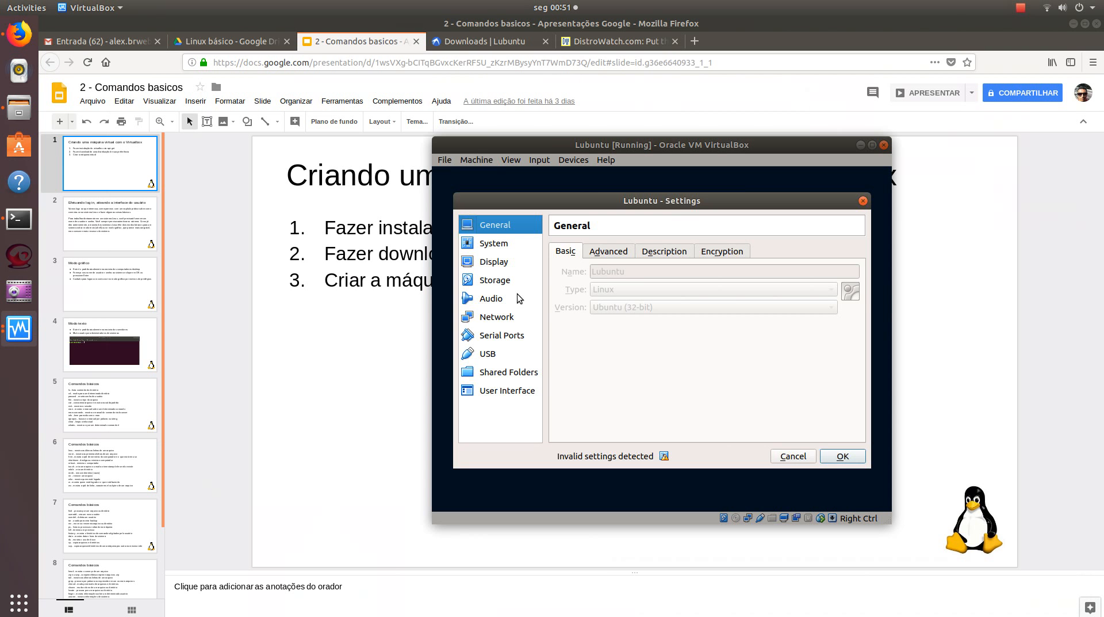
{"action": "left_click", "coordinate": [491, 282]}
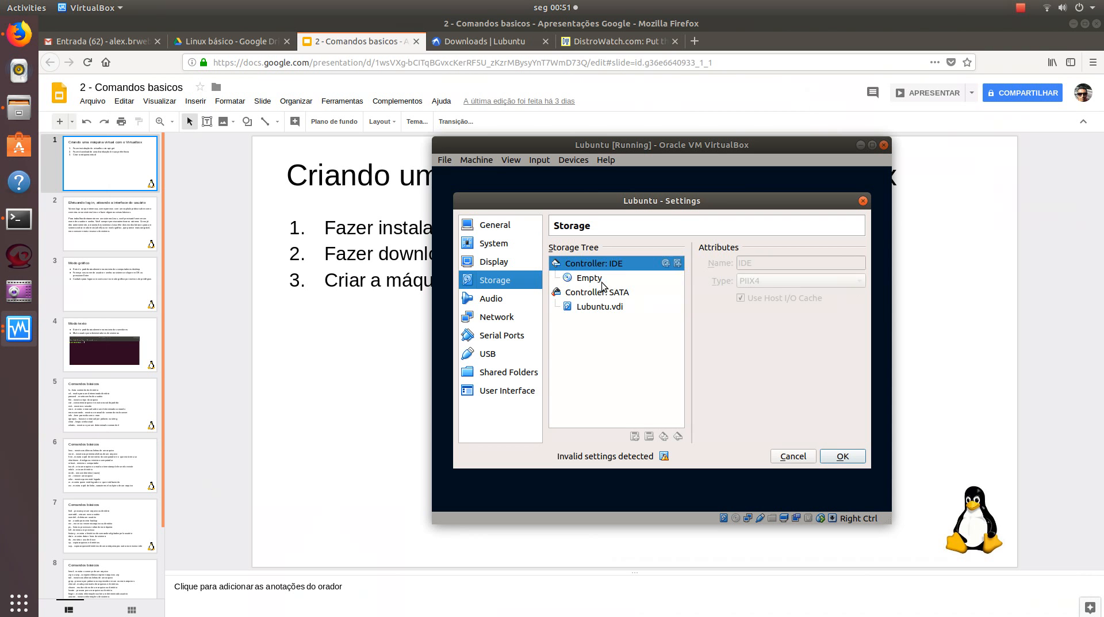
{"action": "left_click", "coordinate": [592, 278]}
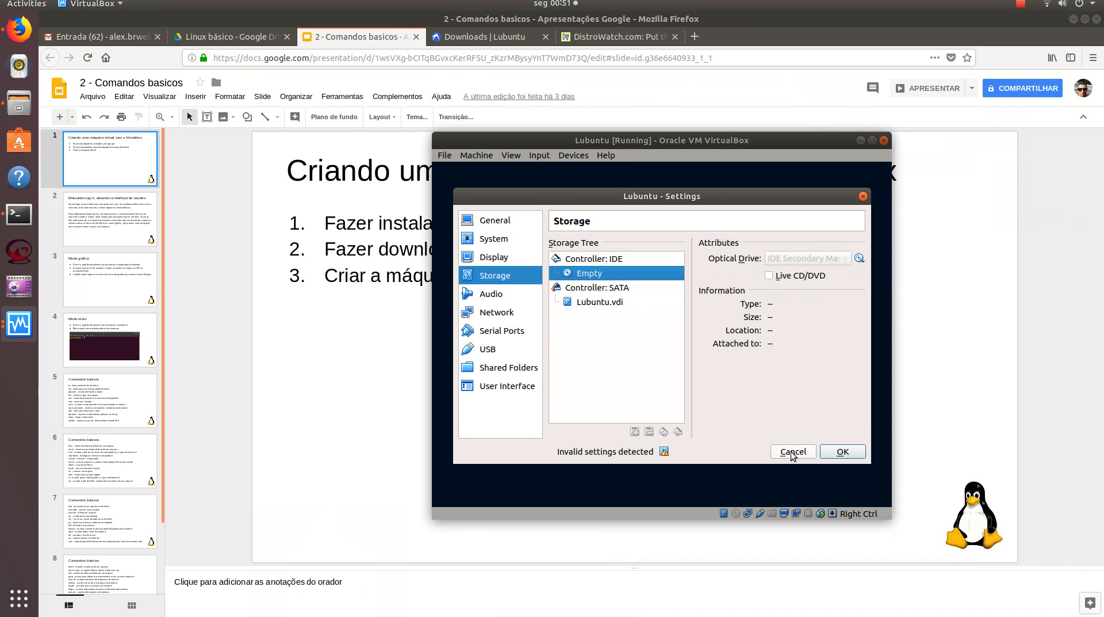
{"action": "left_click", "coordinate": [792, 453]}
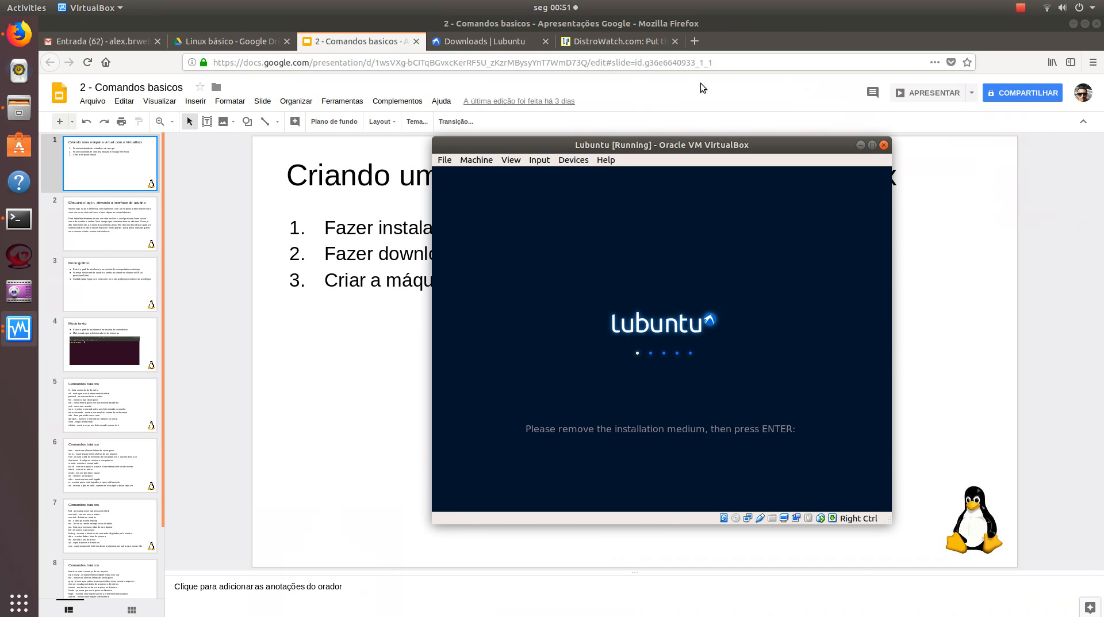
{"action": "left_click", "coordinate": [1022, 10]}
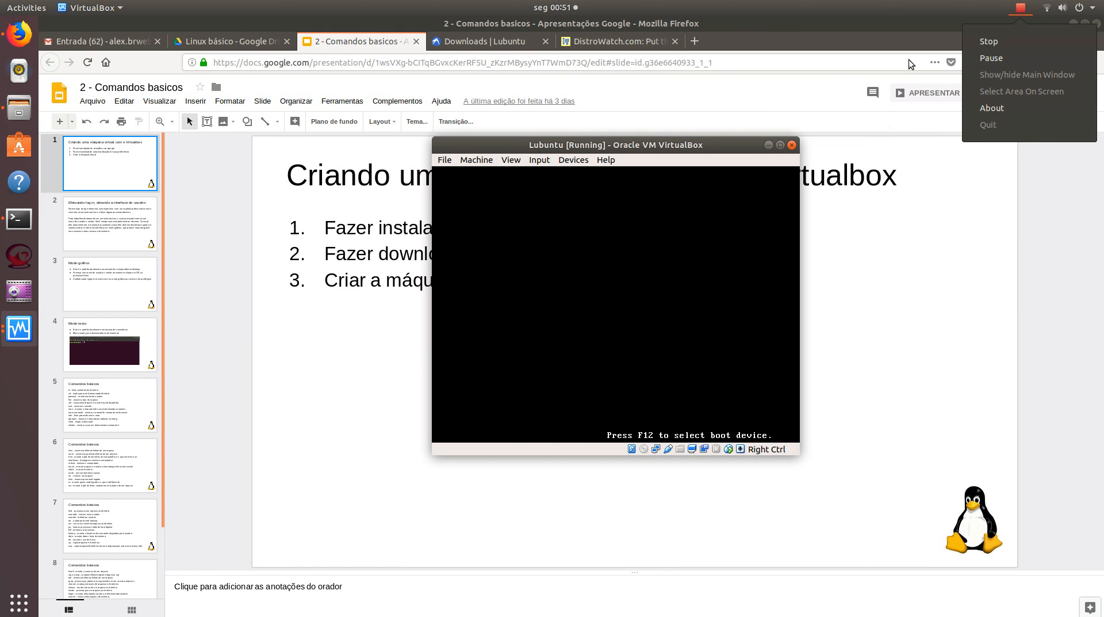
{"action": "left_click", "coordinate": [664, 293]}
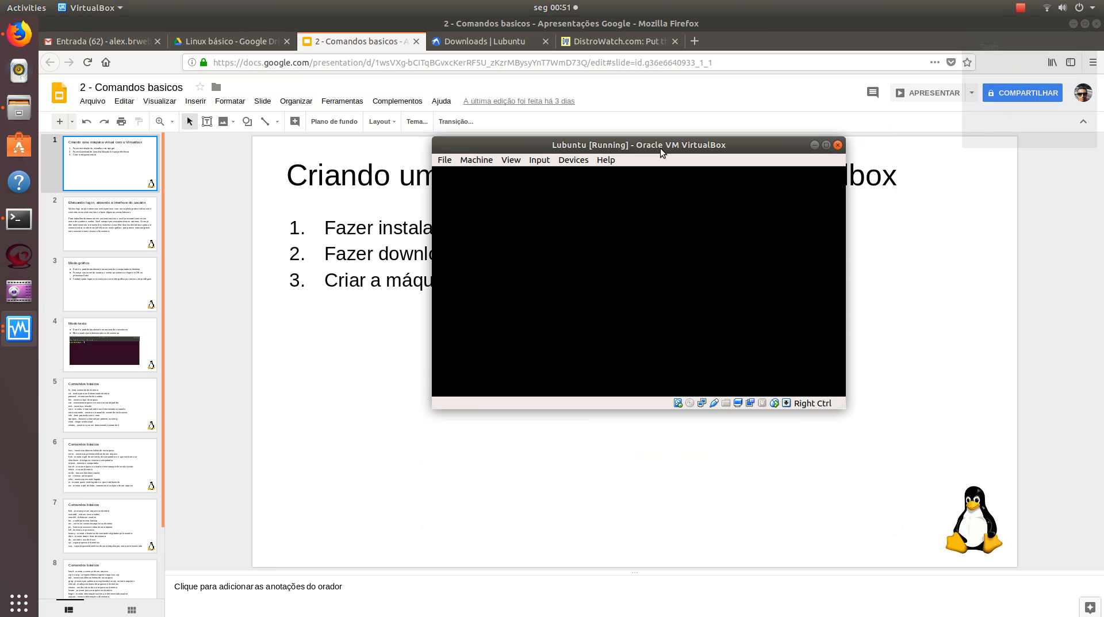